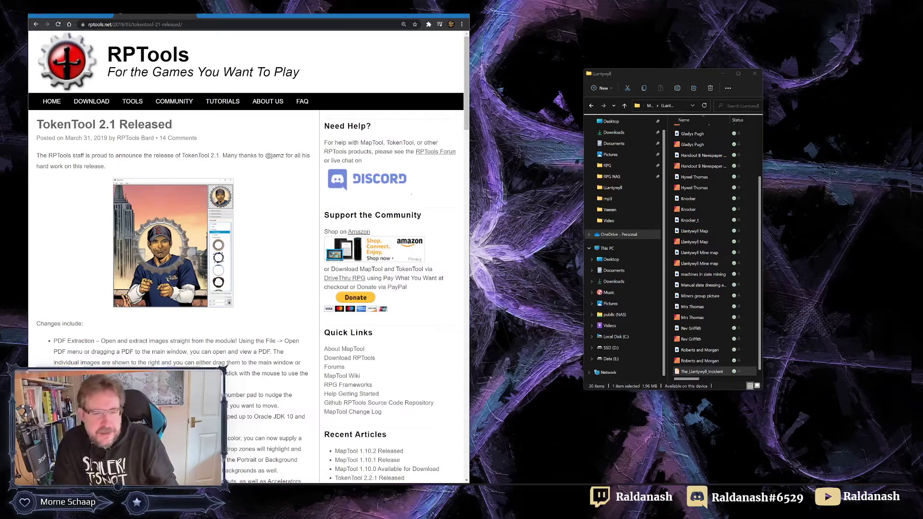
Step: Scroll the TokenTool 2.1 release notes to the changes list and zoom Chrome to 175%
scroll(106, 345, "down", 2)
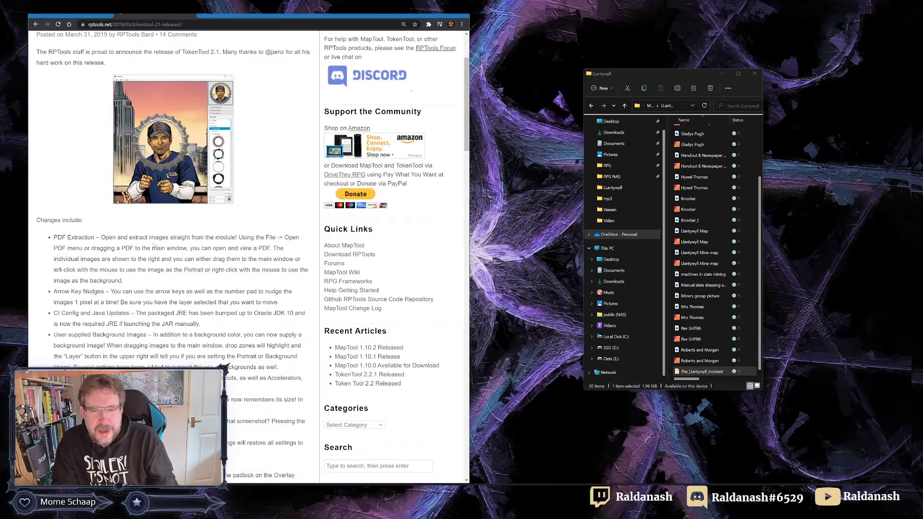
key("ctrl+plus")
key("ctrl+plus")
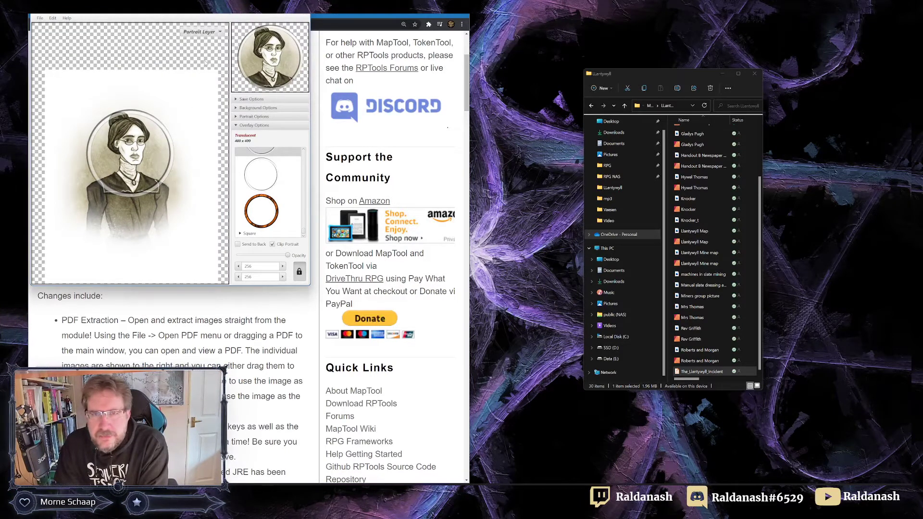
Step: Load The_Llantywyll_Incident.pdf into TokenTool from Explorer, place TokenTool beside the viewer, and go to page 2
left_click_drag(187, 15, 288, 30)
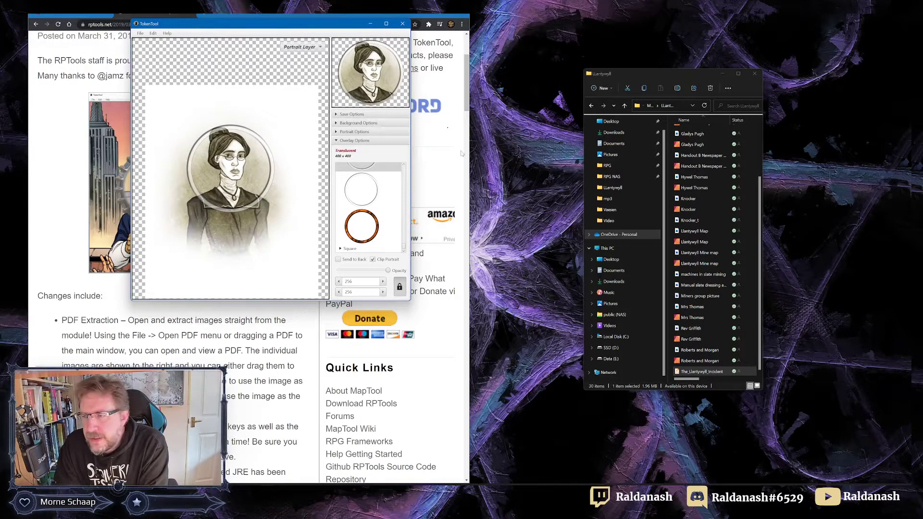
left_click_drag(702, 372, 227, 179)
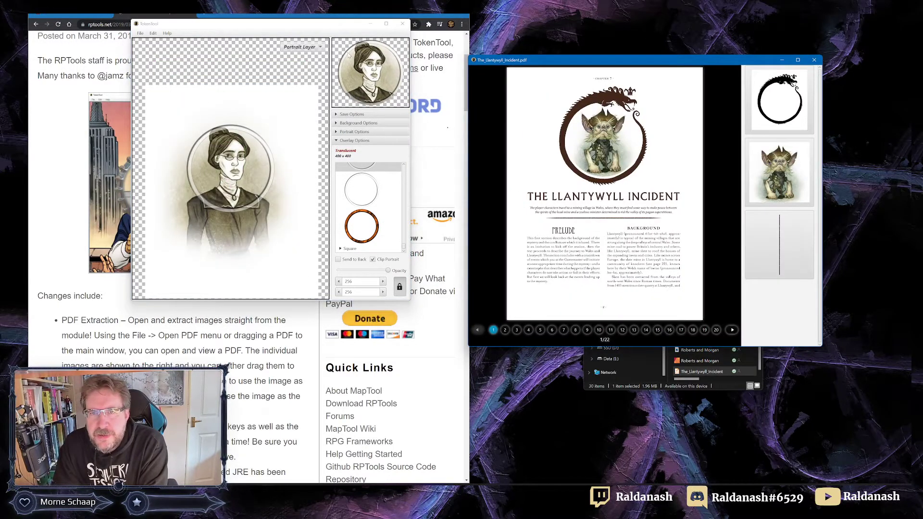
left_click_drag(322, 26, 371, 68)
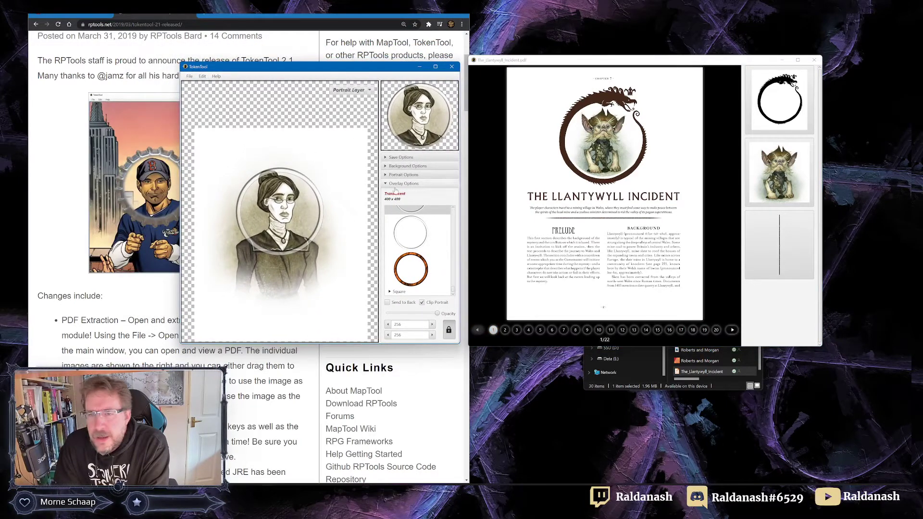
key("Right")
key("Right")
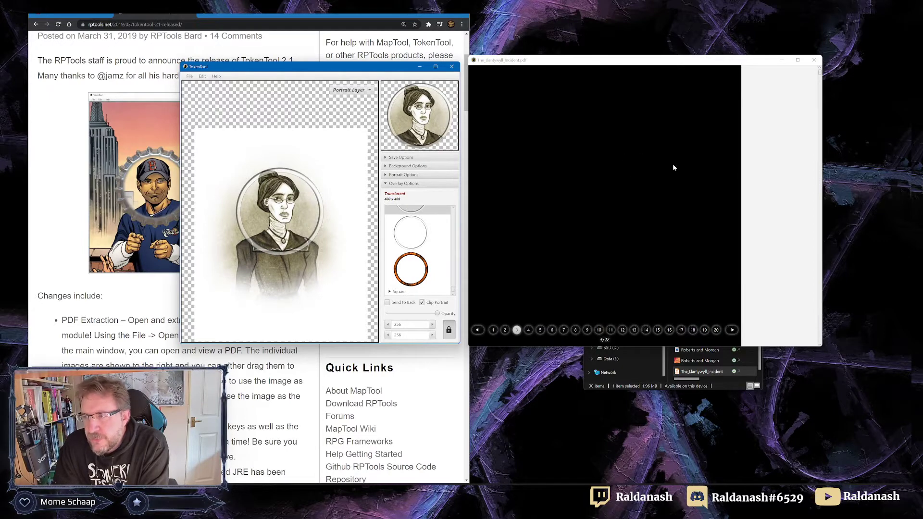
Step: Close the blank PDF viewer and drop The_Llantywyll_Incident.pdf onto TokenTool again
left_click(494, 331)
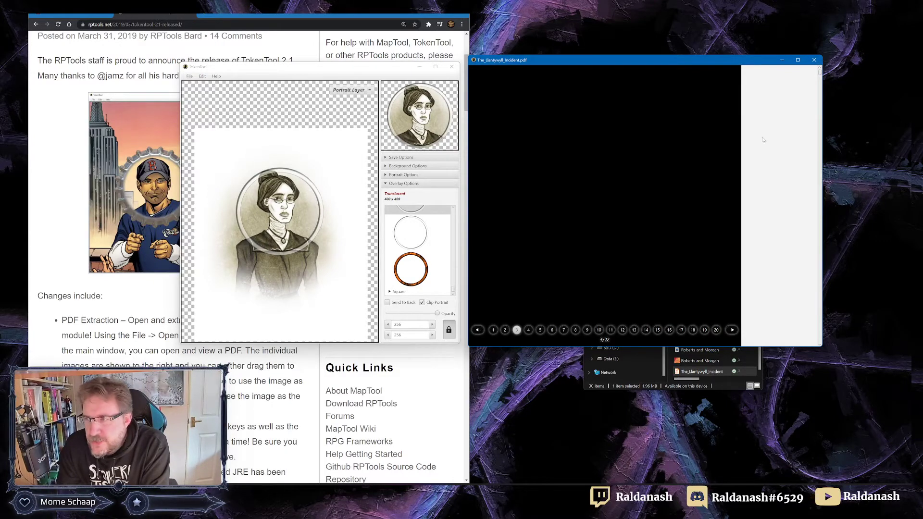
left_click(814, 60)
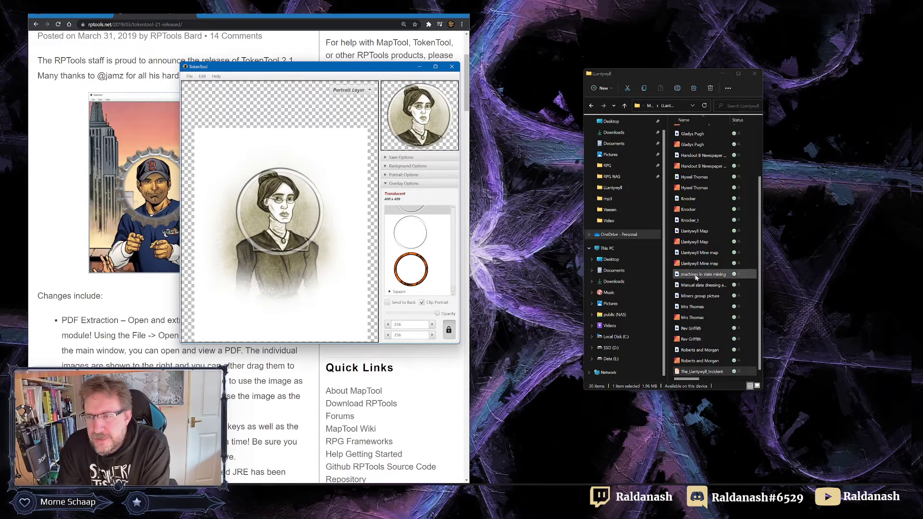
left_click_drag(702, 371, 355, 210)
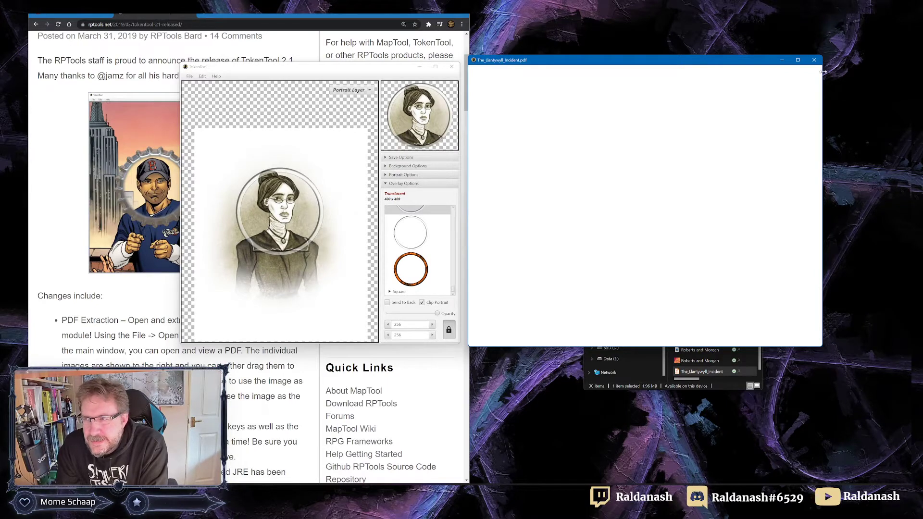
Step: Close the PDF viewer and TokenTool, then relaunch TokenTool from Windows search
left_click(813, 59)
left_click(452, 67)
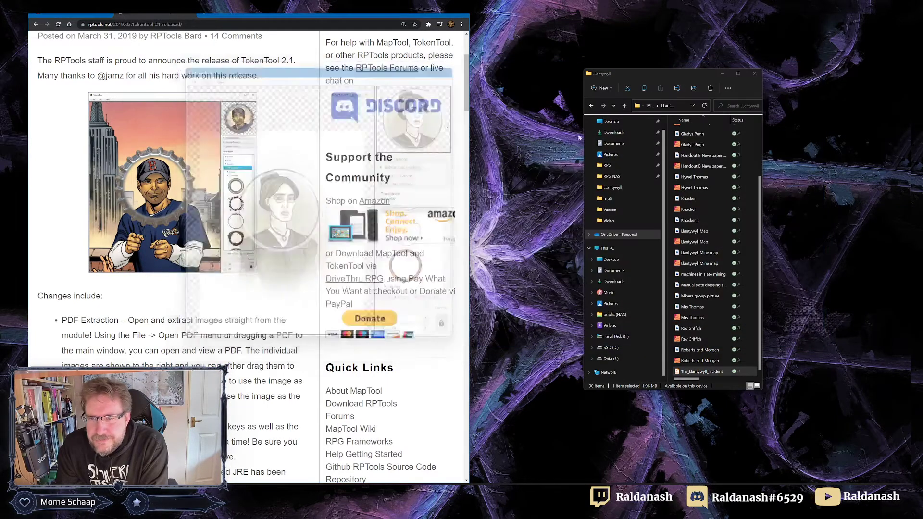
key("super+s")
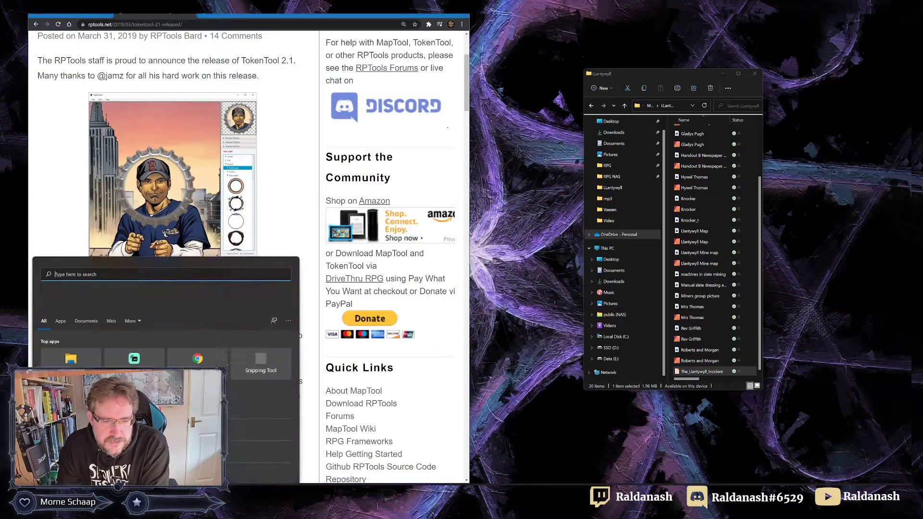
type("tokenTool")
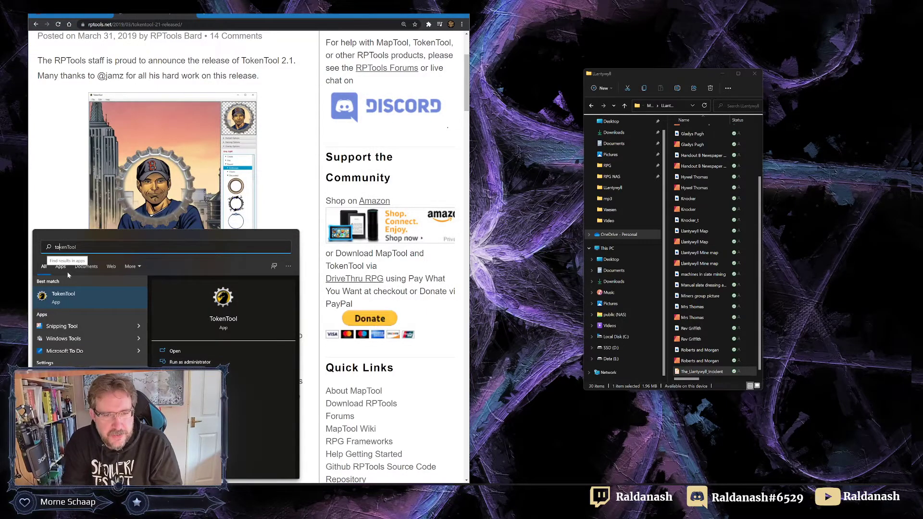
left_click(60, 301)
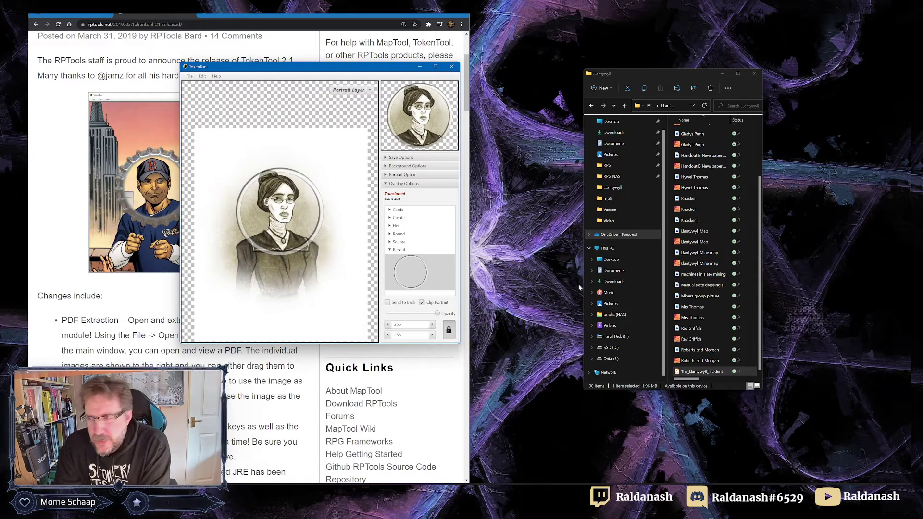
Step: Open the adventure PDF, page through to page 7, and use the bespectacled woman's portrait as the token image
left_click_drag(696, 372, 310, 212)
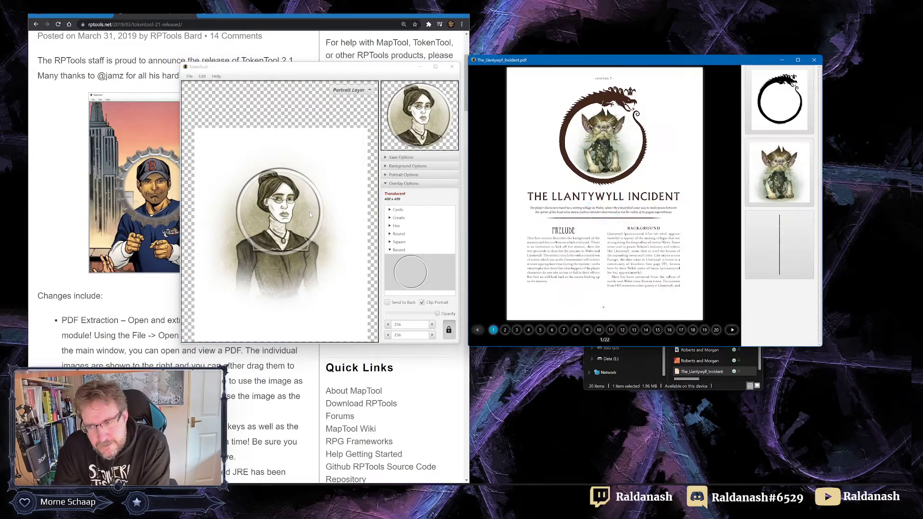
left_click(506, 331)
left_click(517, 332)
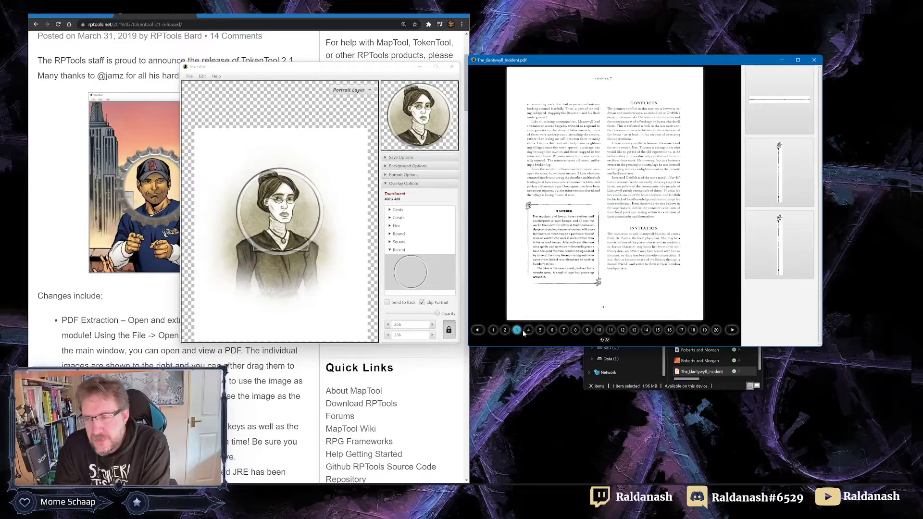
left_click(528, 331)
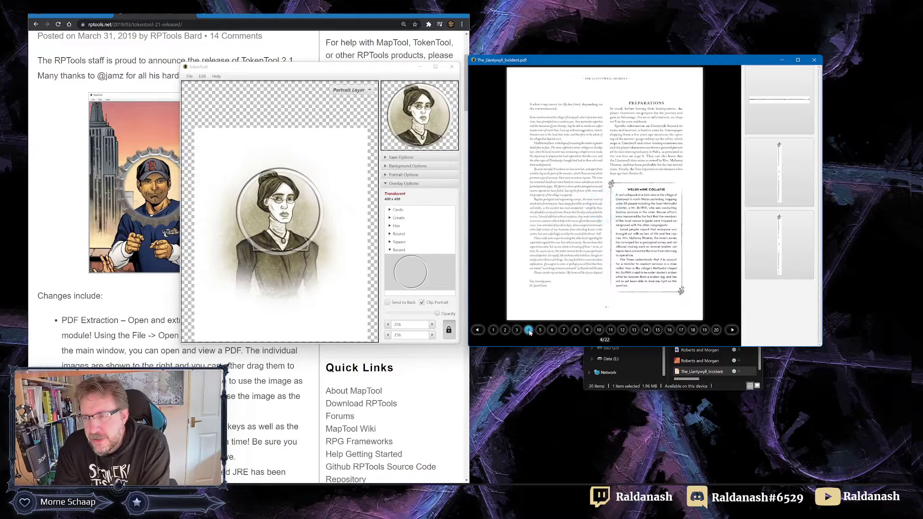
left_click(540, 331)
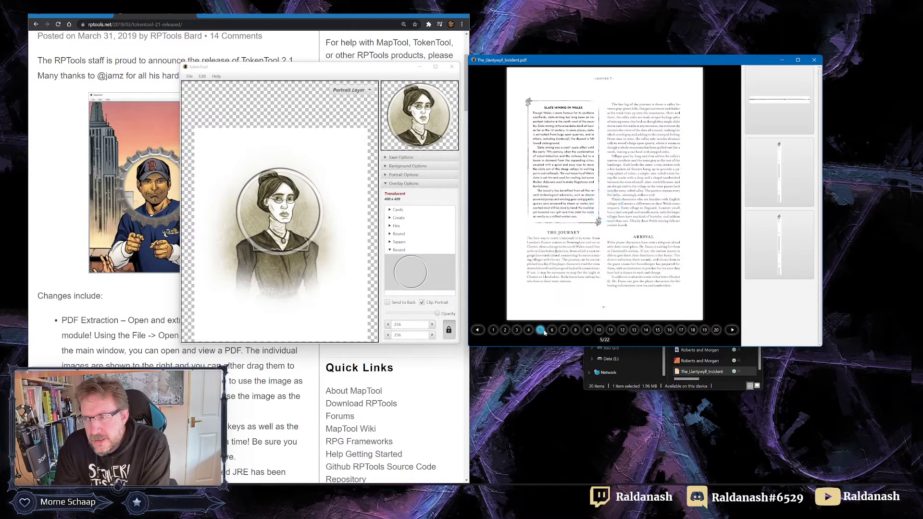
left_click(552, 331)
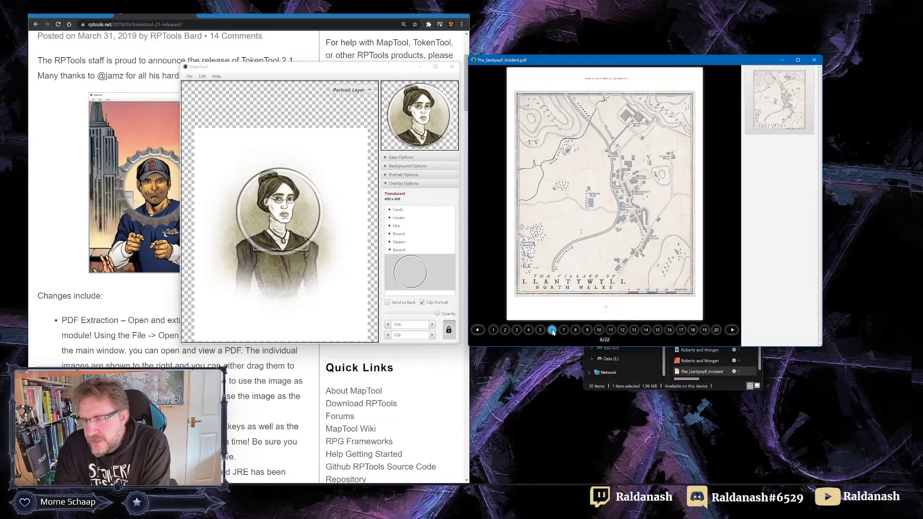
left_click(564, 331)
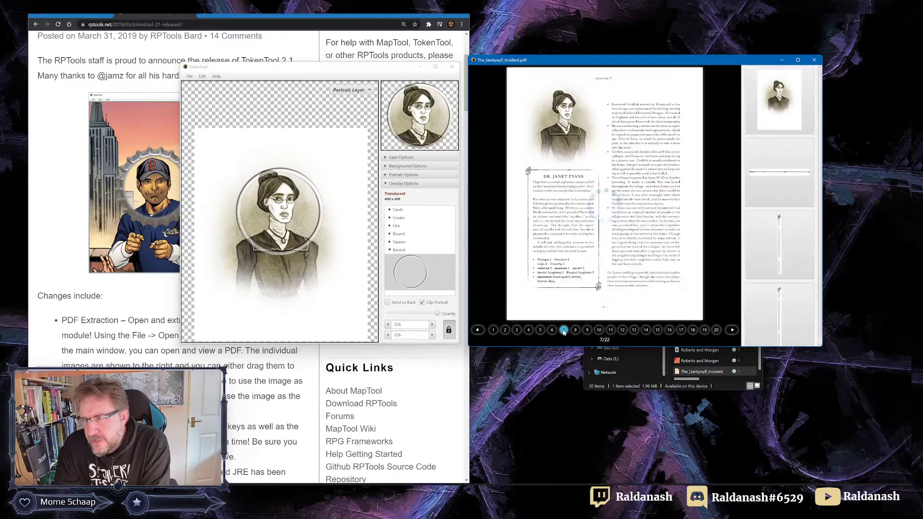
left_click_drag(779, 106, 281, 234)
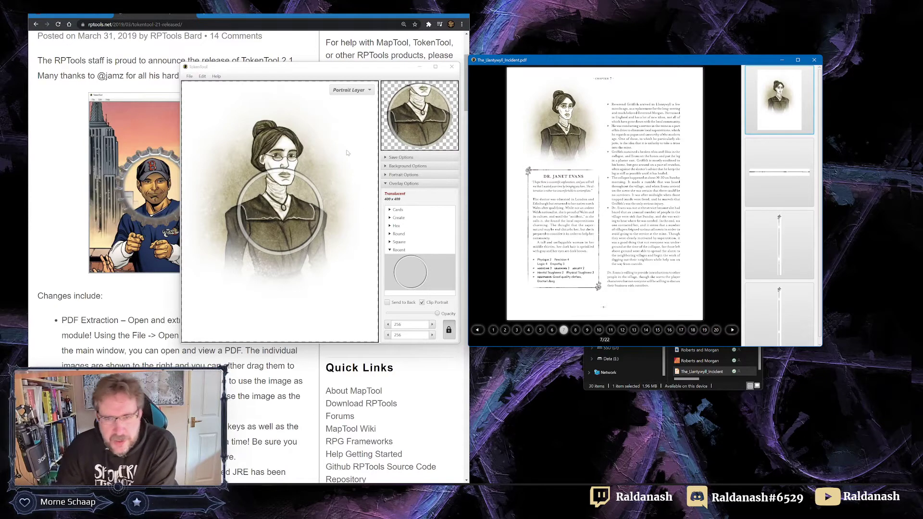
Step: Move the page 7 portrait down and rescale it until her face sits centred in the circle
left_click(307, 192)
left_click_drag(307, 192, 300, 255)
scroll(310, 253, "down", 5)
scroll(300, 255, "up", 2)
scroll(300, 257, "down", 2)
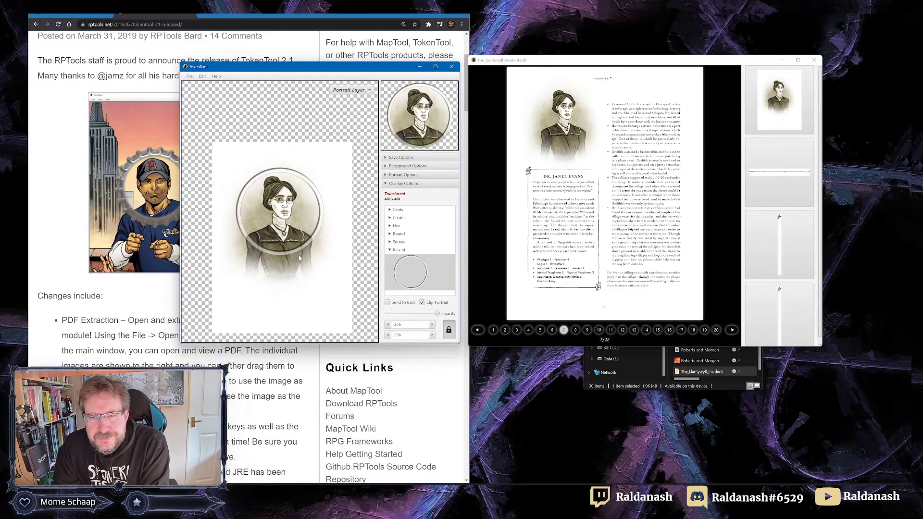
scroll(299, 257, "up", 1)
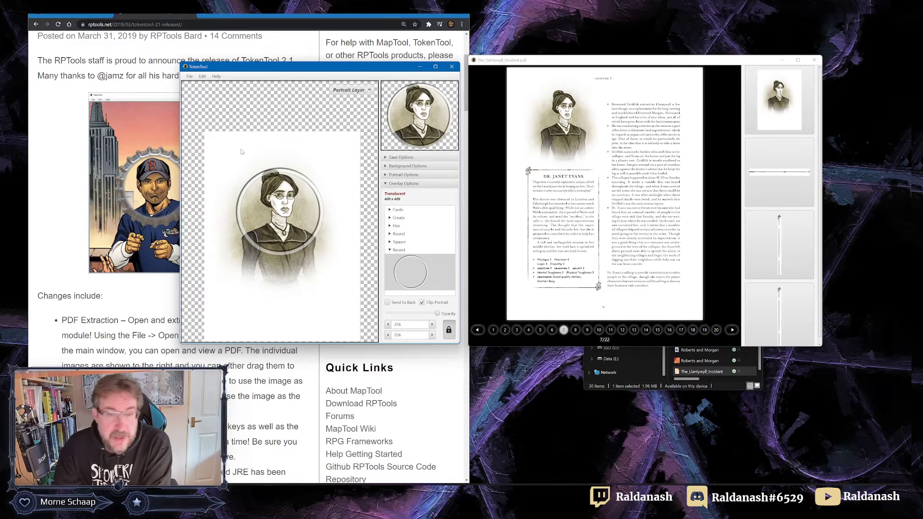
scroll(255, 197, "up", 2)
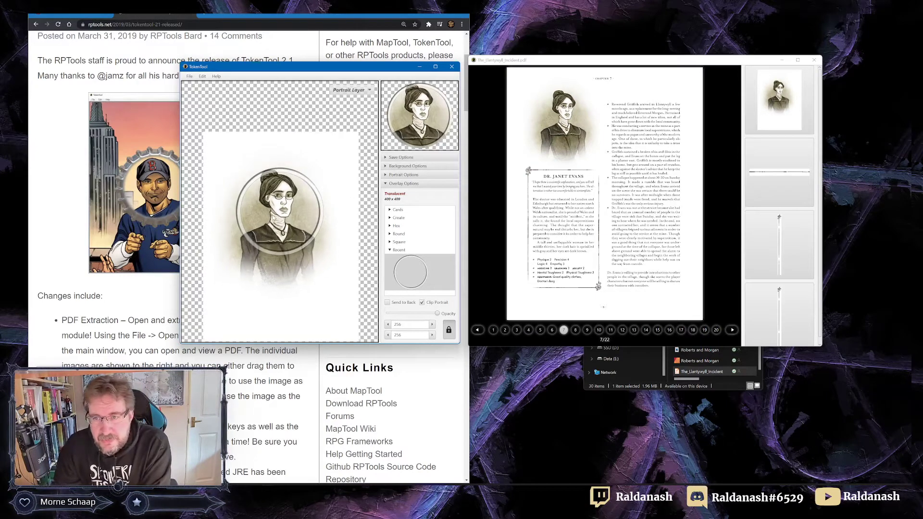
scroll(279, 216, "down", 2)
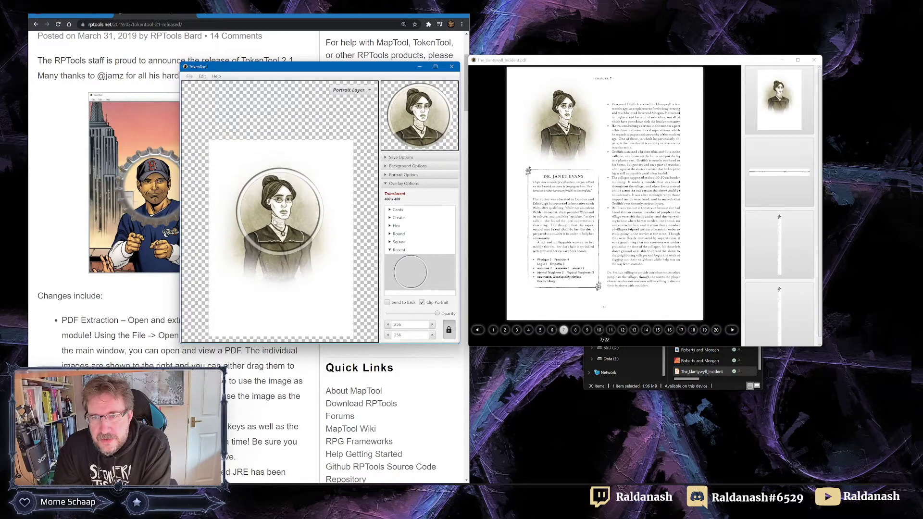
scroll(275, 234, "up", 2)
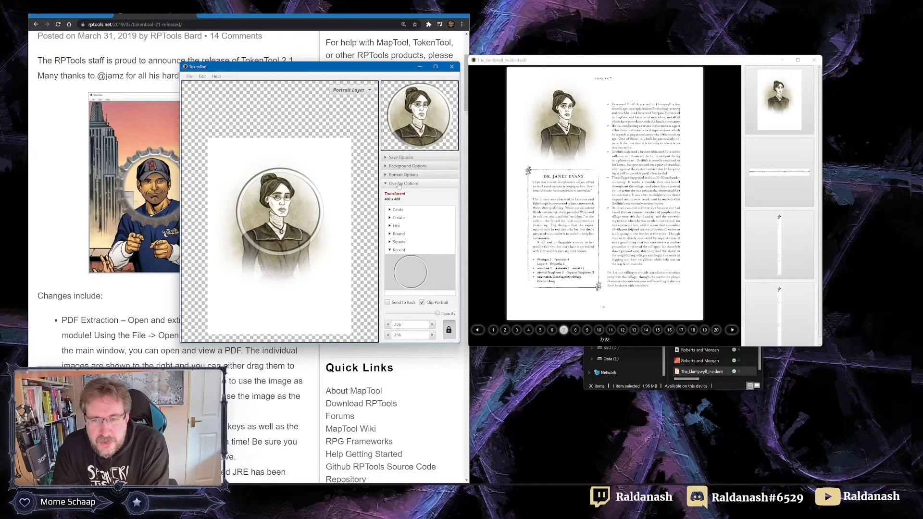
Step: Try the European and parchment card frame overlays, repositioning the portrait behind each
left_click(397, 209)
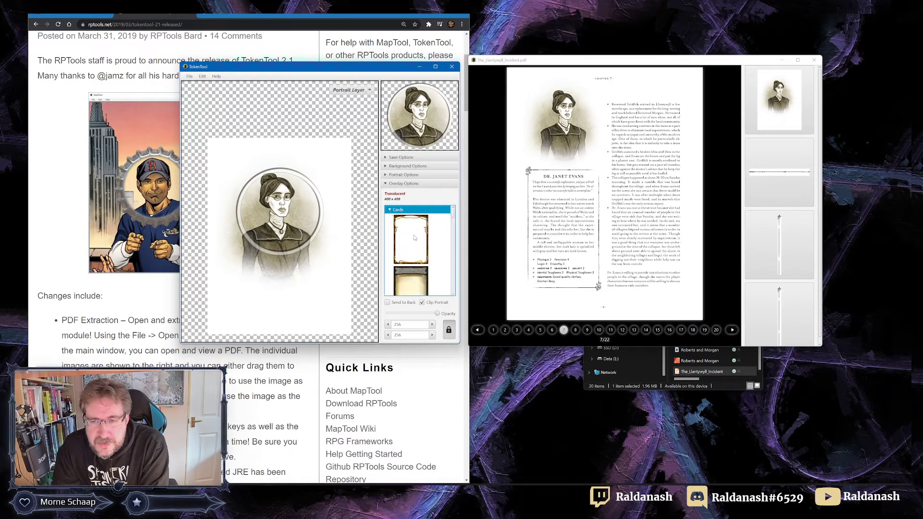
left_click(414, 238)
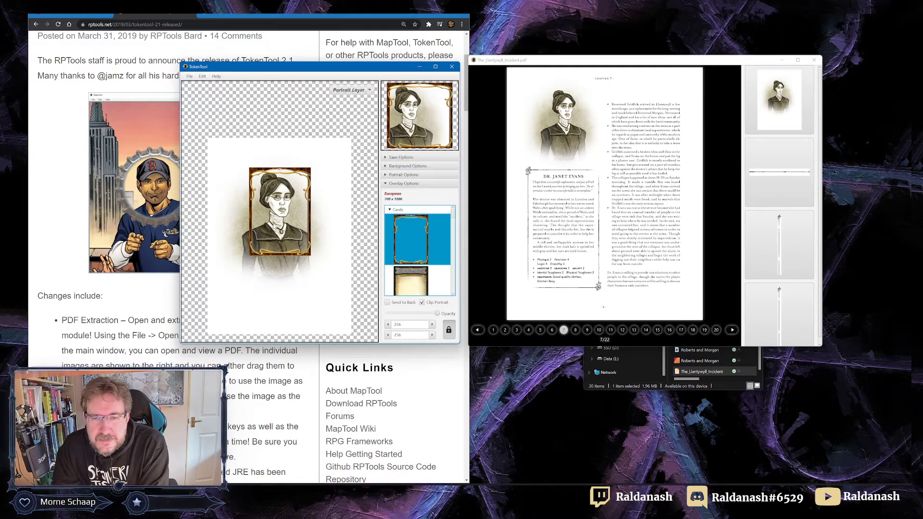
left_click_drag(276, 227, 290, 231)
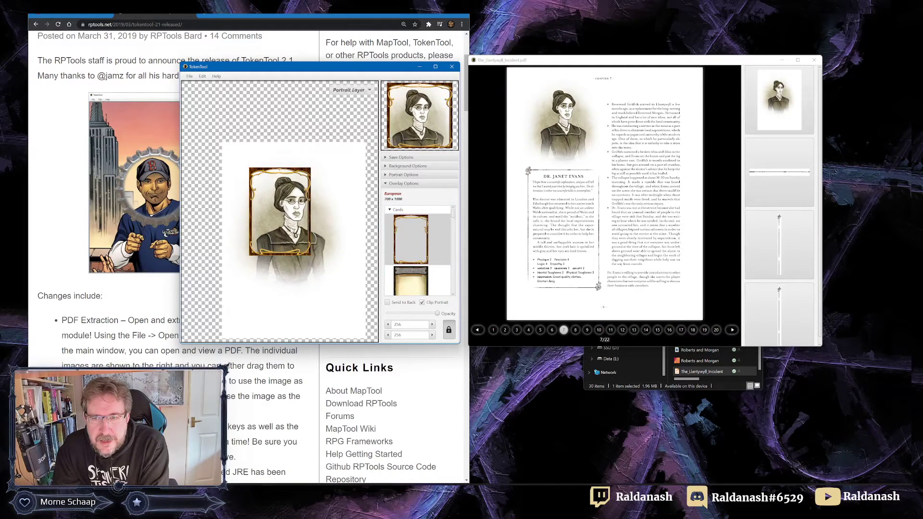
scroll(408, 254, "down", 1)
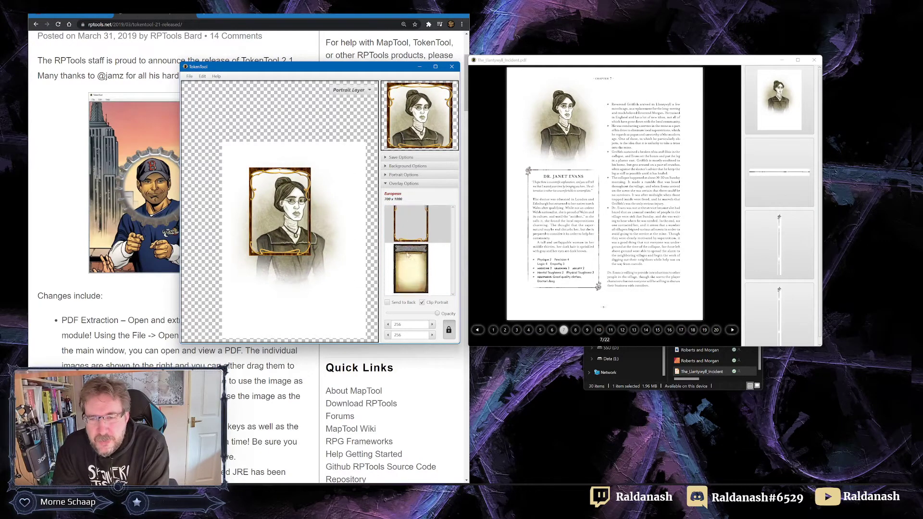
left_click(408, 255)
left_click_drag(309, 247, 304, 242)
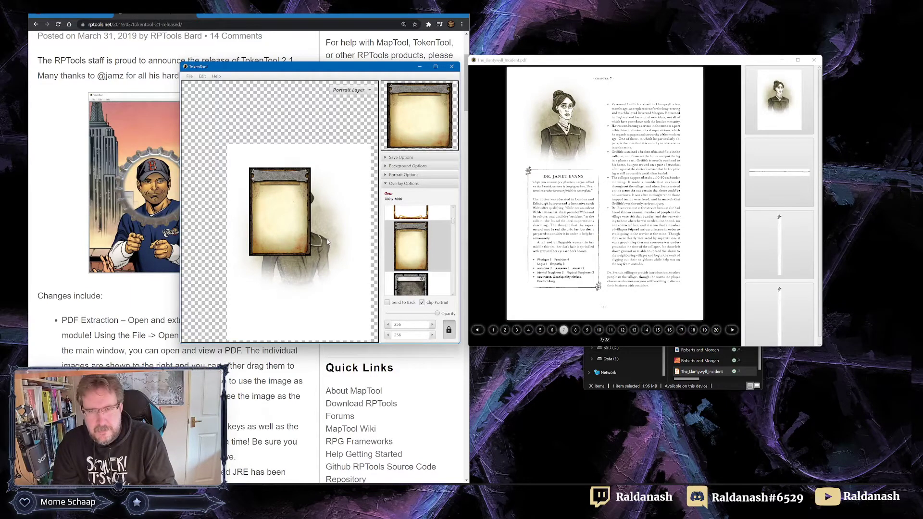
Step: Try the Magic Armor frame, then switch the overlay to the Wanted poster
left_click(404, 277)
left_click_drag(313, 250, 304, 242)
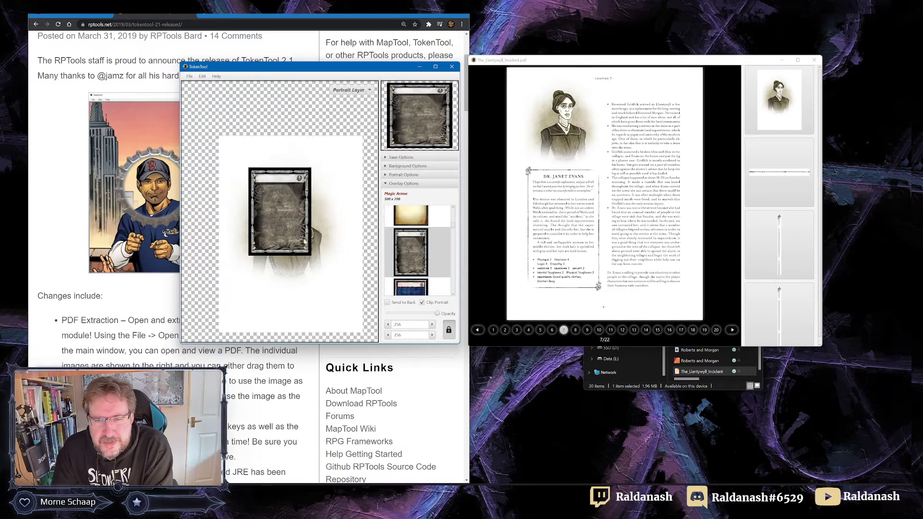
scroll(408, 260, "down", 6)
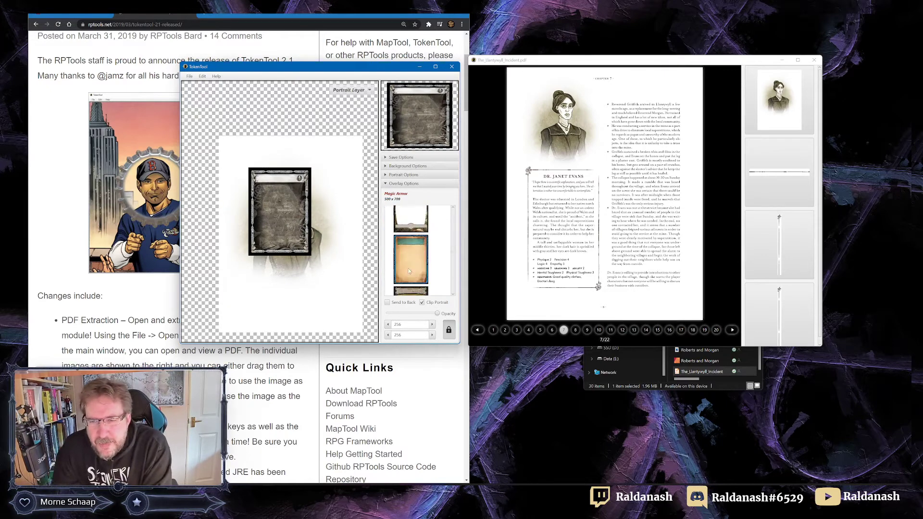
scroll(416, 255, "up", 1)
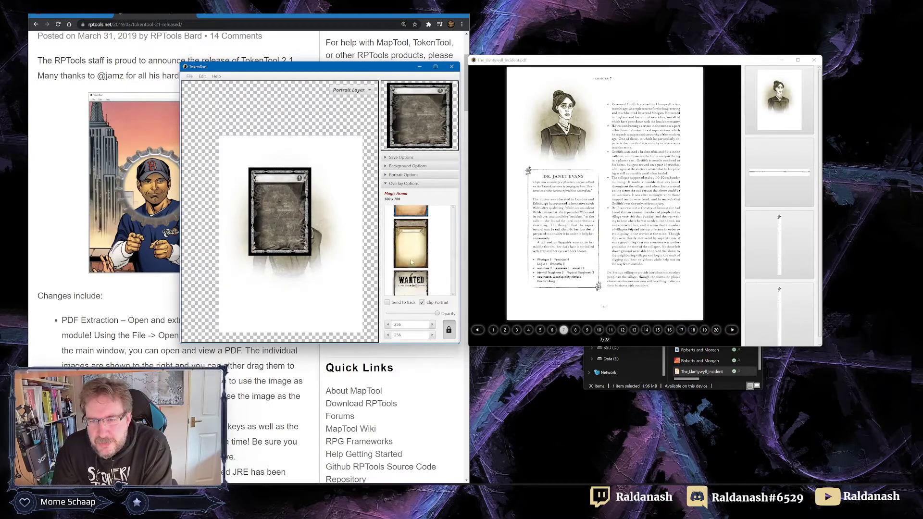
left_click(416, 255)
scroll(409, 259, "down", 2)
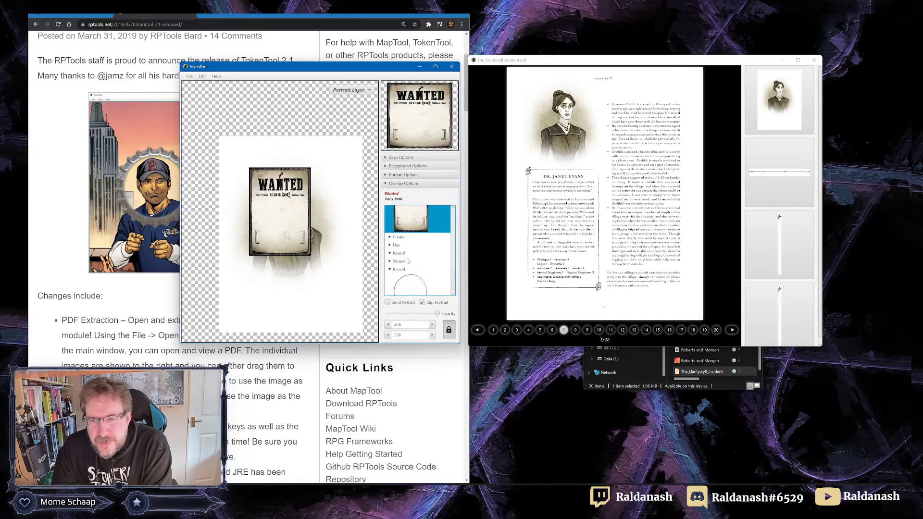
Step: Apply the hexagonal Weave overlay and reposition the portrait inside it
left_click(393, 245)
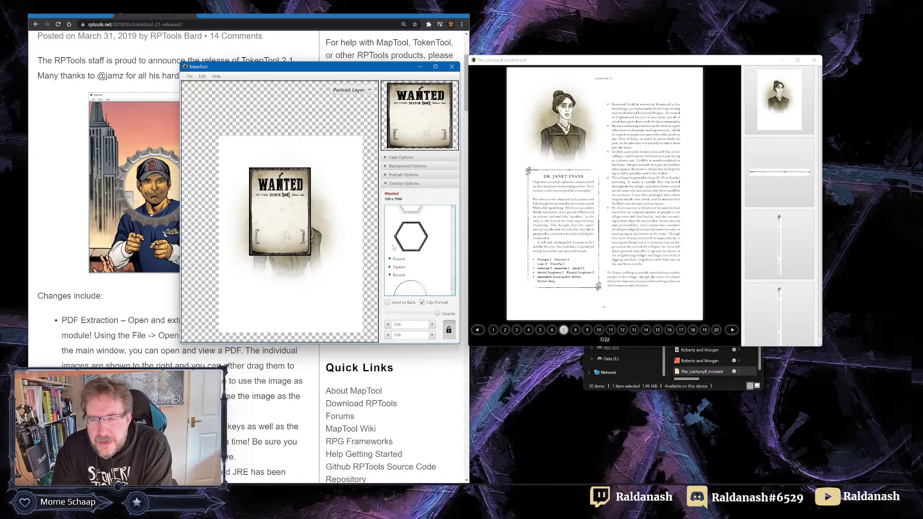
left_click(391, 253)
left_click_drag(328, 267, 322, 275)
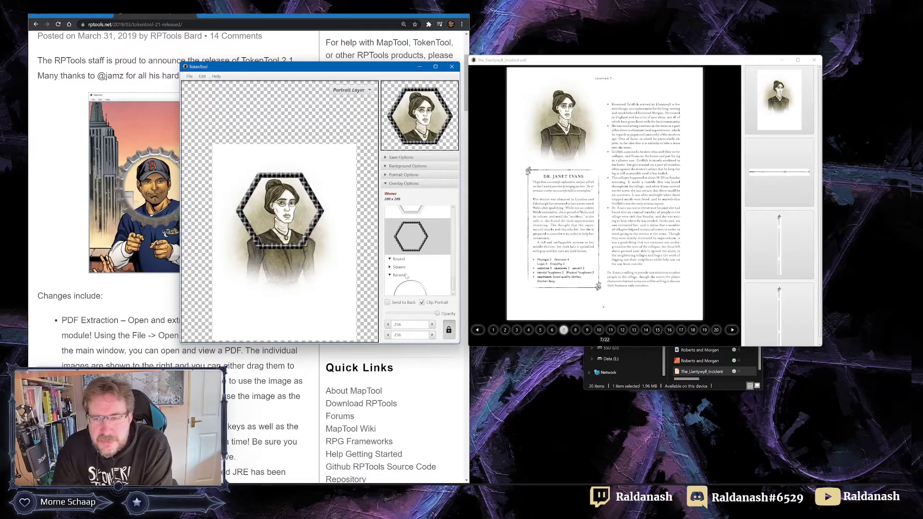
scroll(417, 234, "up", 2)
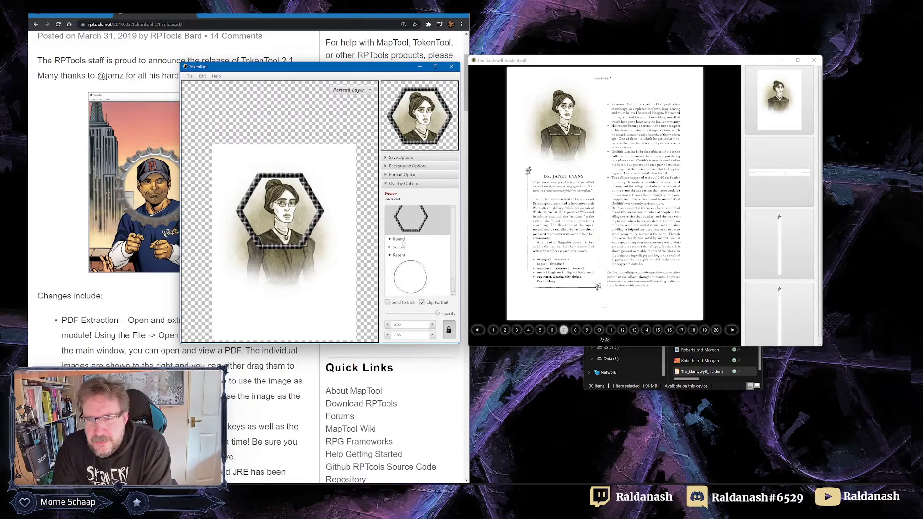
scroll(413, 255, "down", 3)
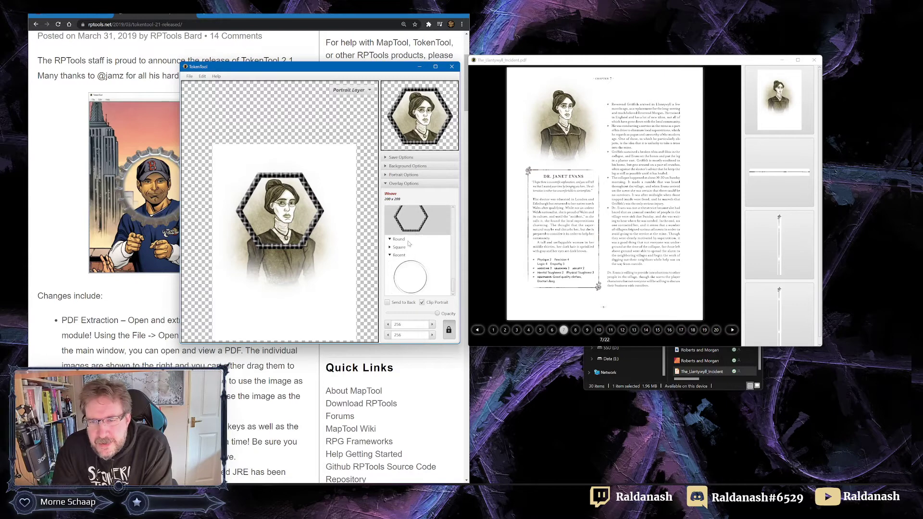
Step: Try the round Silver bottle-cap and dark Undead decorated ring overlays
left_click(404, 240)
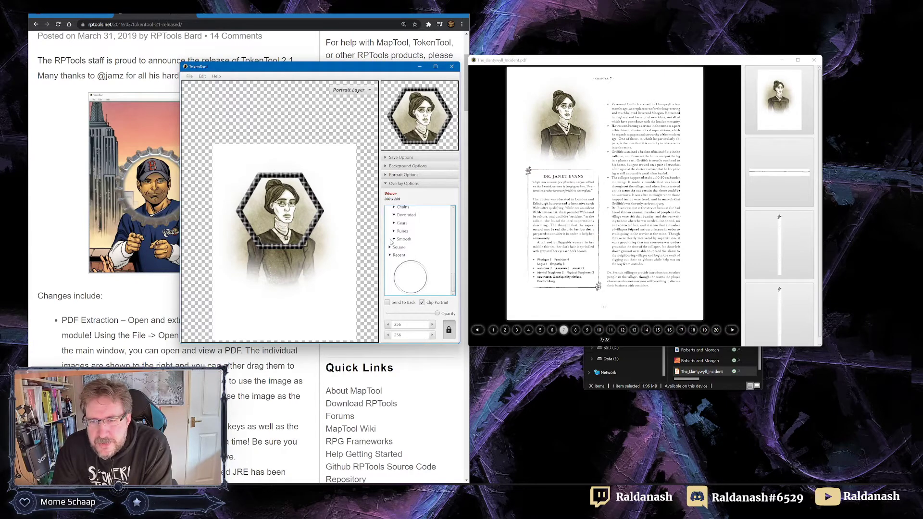
scroll(393, 233, "up", 3)
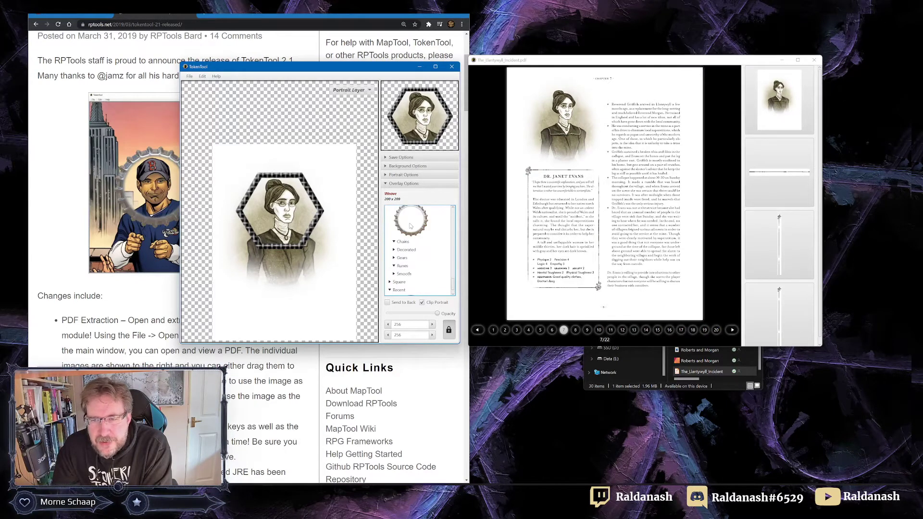
left_click(410, 224)
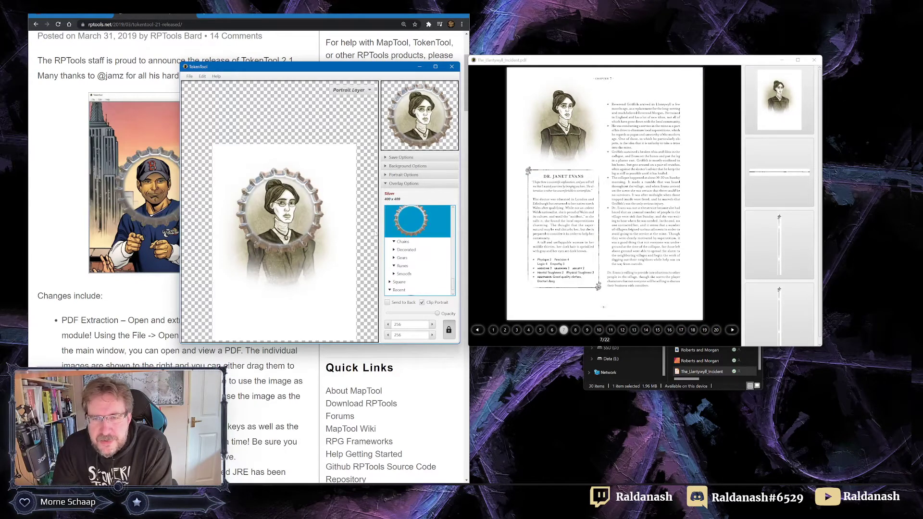
left_click(406, 250)
left_click(392, 248)
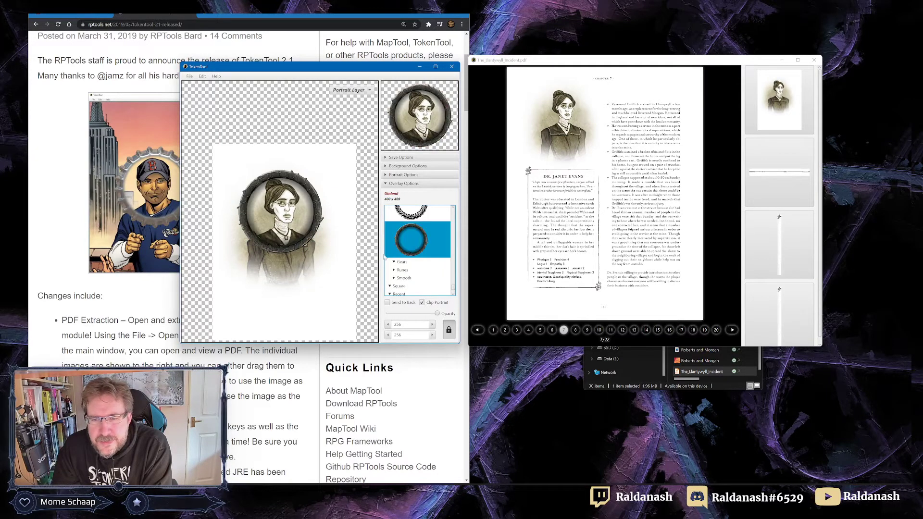
scroll(426, 265, "down", 2)
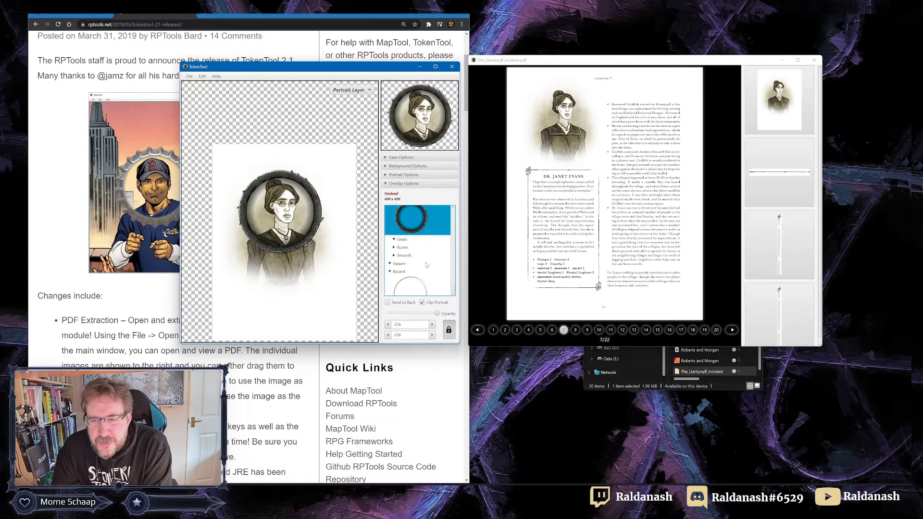
Step: Apply the A Narrow, Black and White ring from the round Runes overlays
left_click(395, 252)
scroll(411, 250, "down", 6)
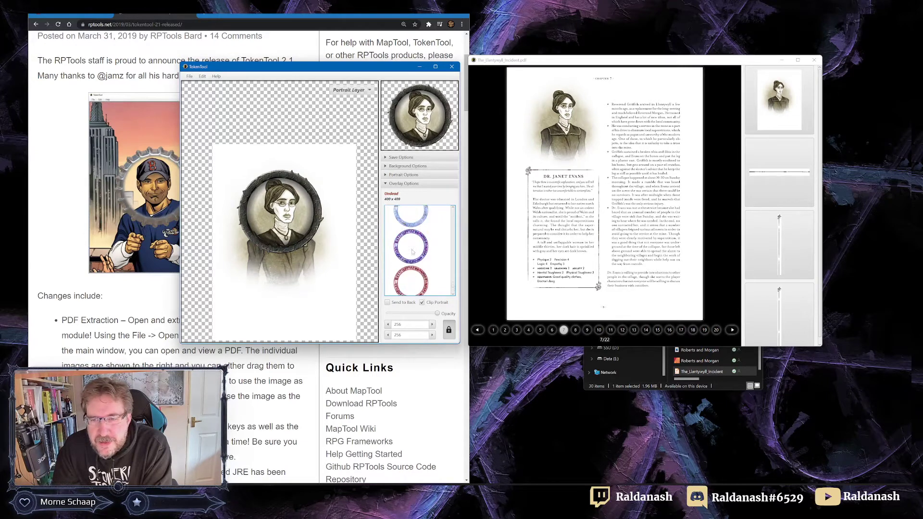
scroll(413, 253, "down", 6)
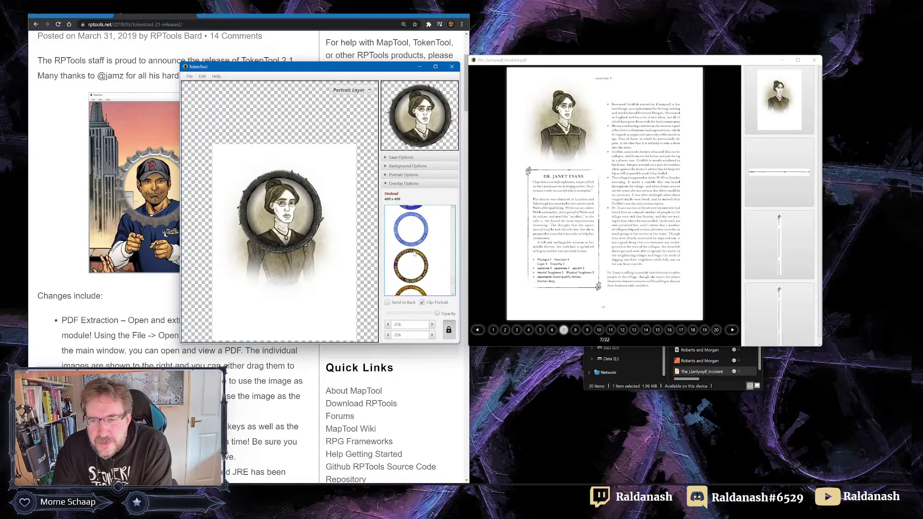
scroll(416, 256, "up", 10)
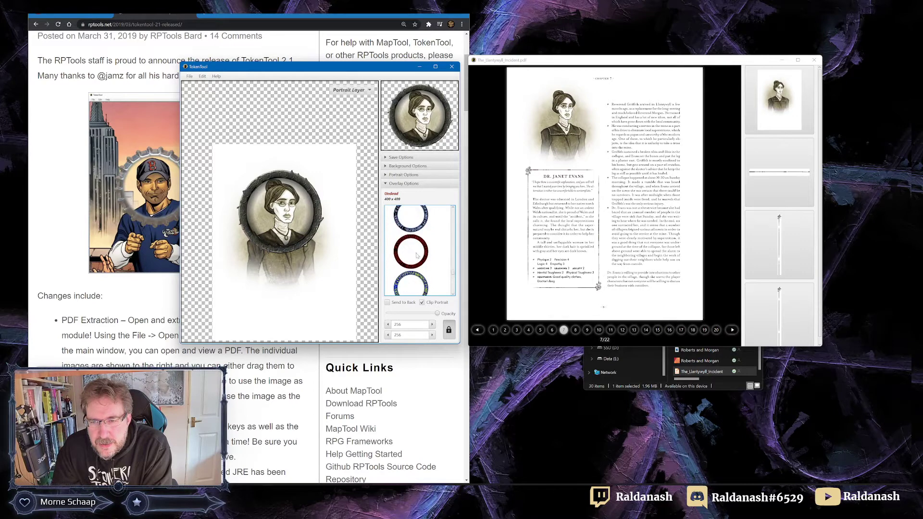
left_click(416, 257)
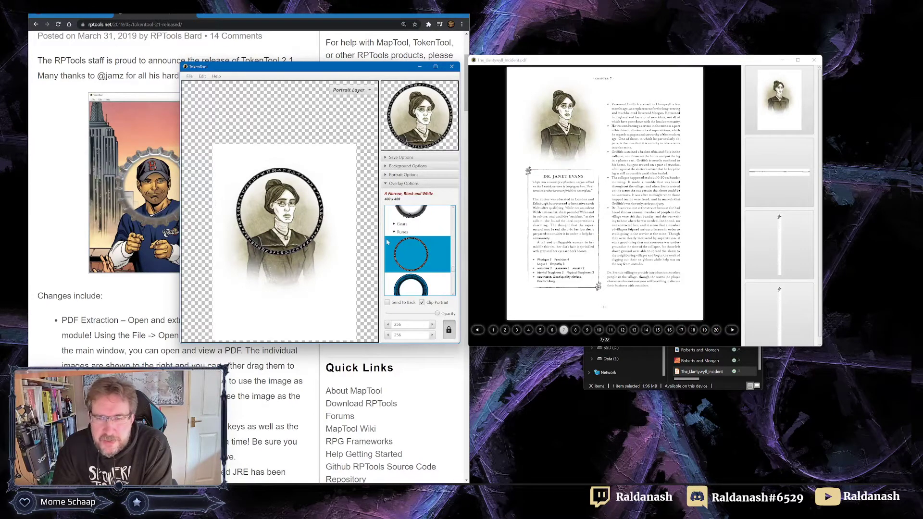
scroll(416, 260, "down", 5)
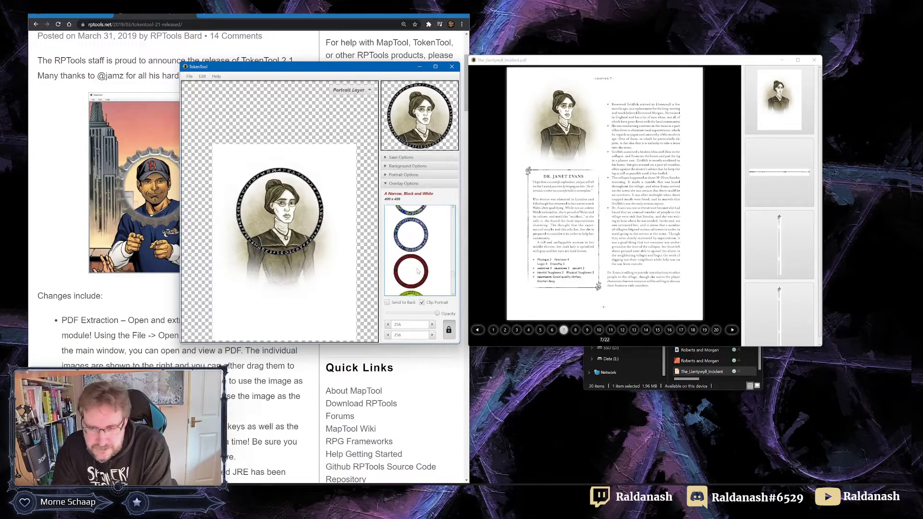
scroll(418, 272, "down", 10)
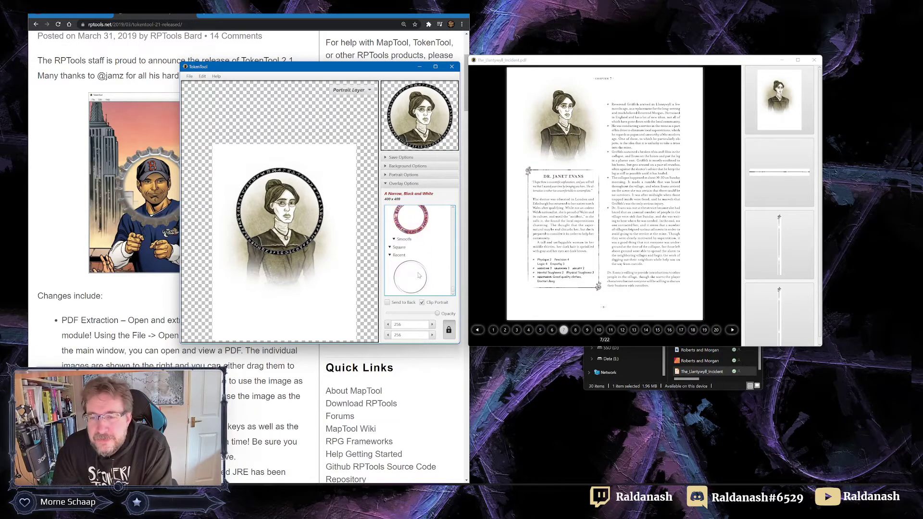
left_click(399, 248)
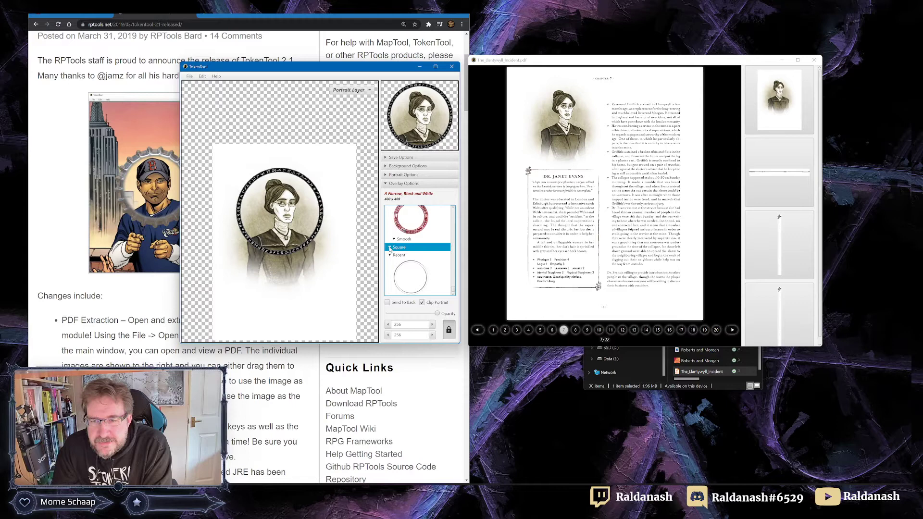
Step: Try the square Translucent overlay, then apply the Base, Rock stone square overlay
left_click(390, 248)
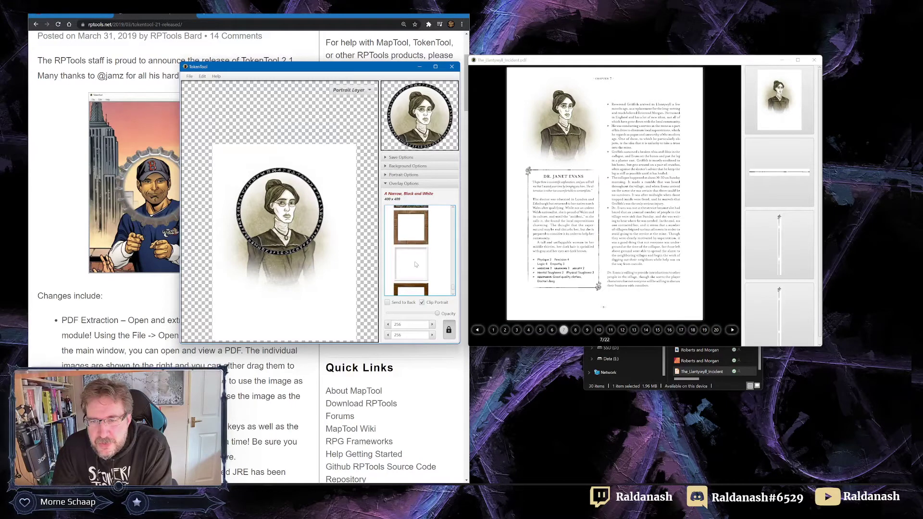
left_click(415, 263)
scroll(404, 264, "up", 5)
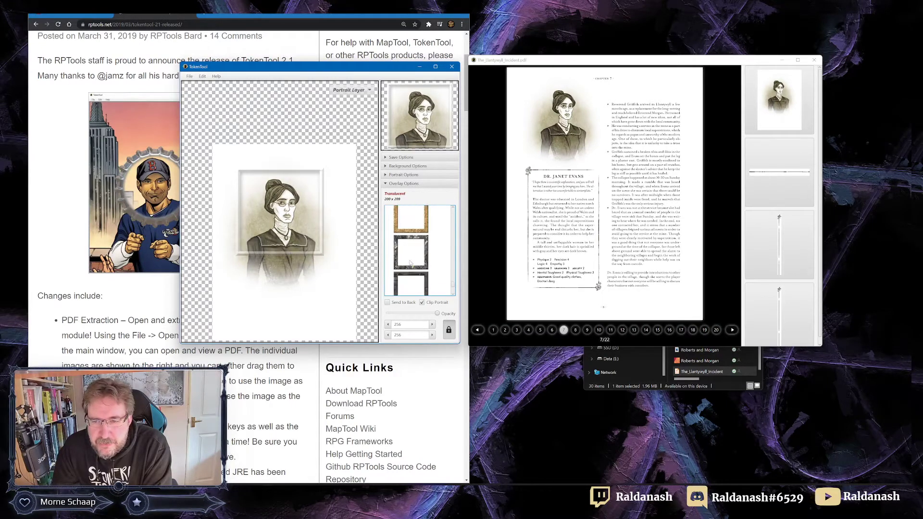
scroll(412, 265, "up", 2)
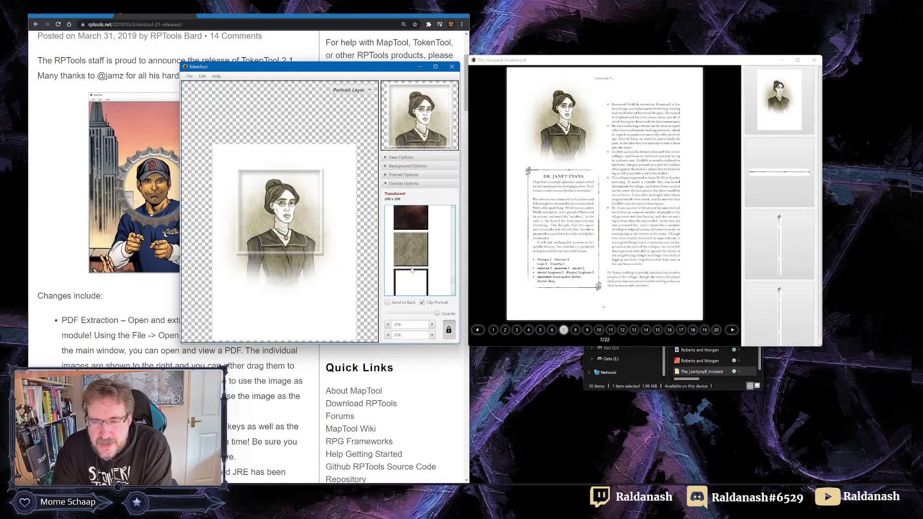
left_click(408, 255)
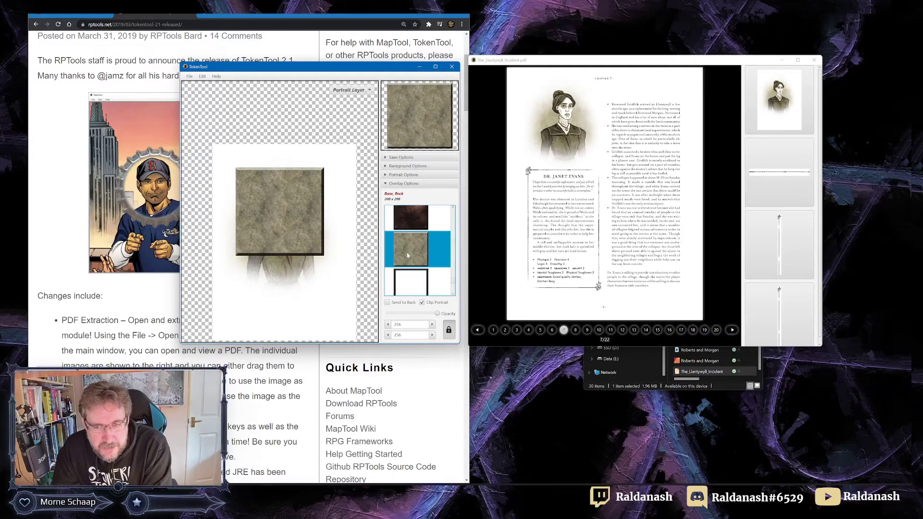
Step: Collapse Portrait Options and toggle Background Options open and closed
left_click(283, 268)
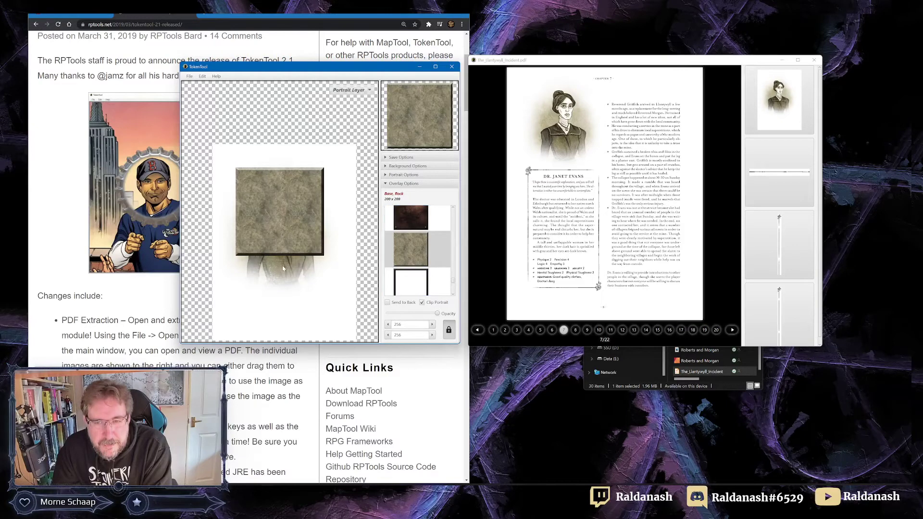
left_click(407, 175)
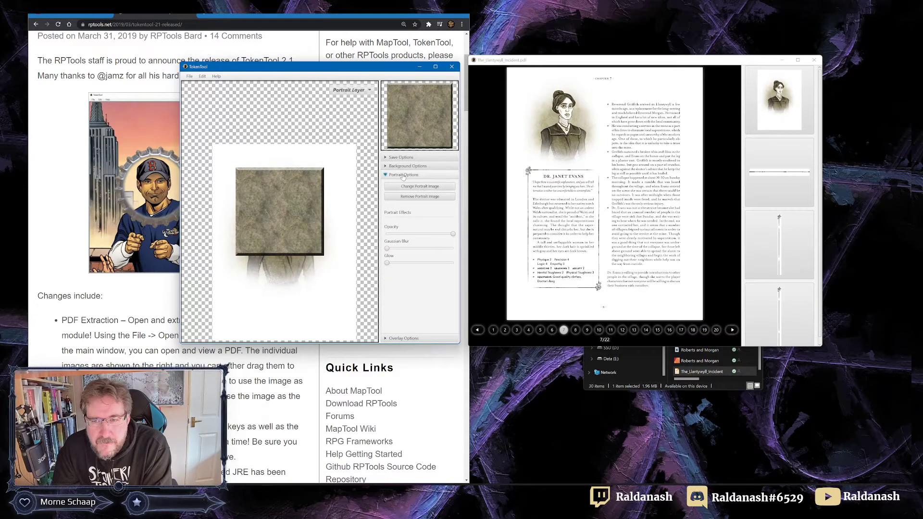
left_click(404, 175)
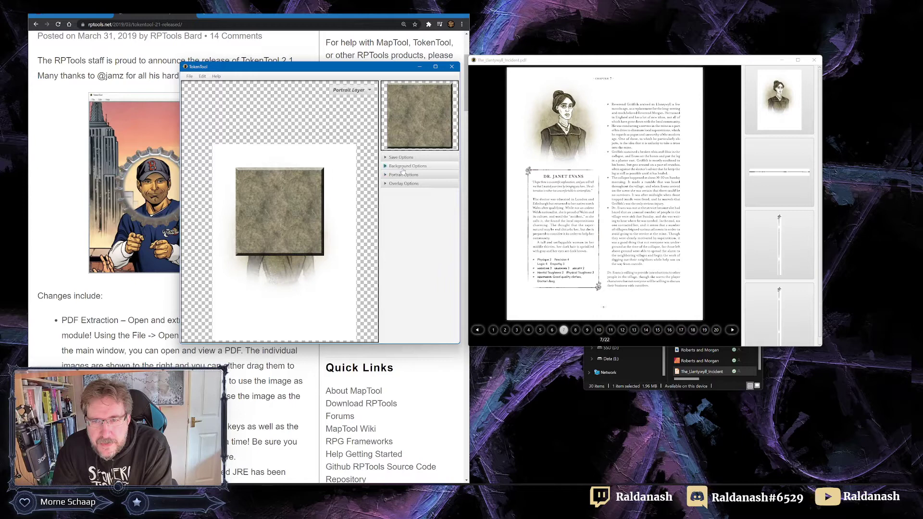
left_click(402, 169)
left_click(397, 168)
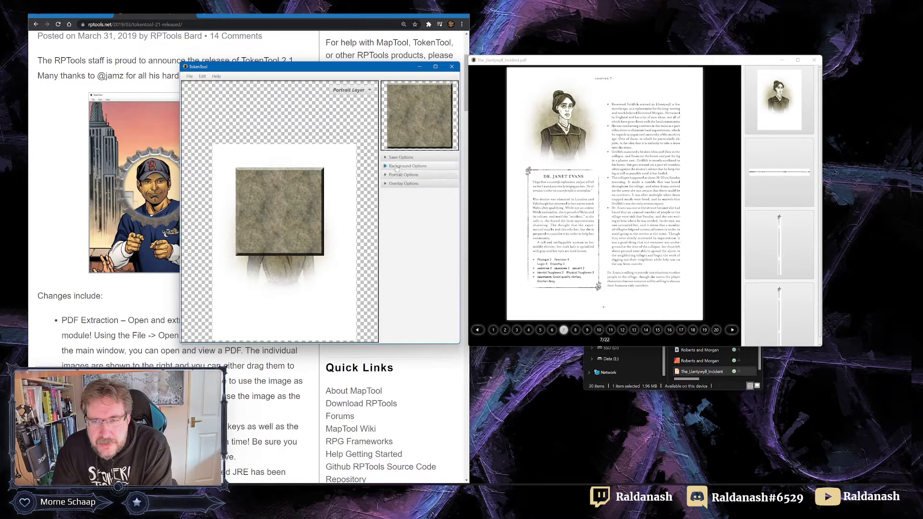
Step: Drag the woman's portrait from the PDF onto the canvas, switching the layer between Background and Portrait
left_click_drag(778, 100, 301, 256)
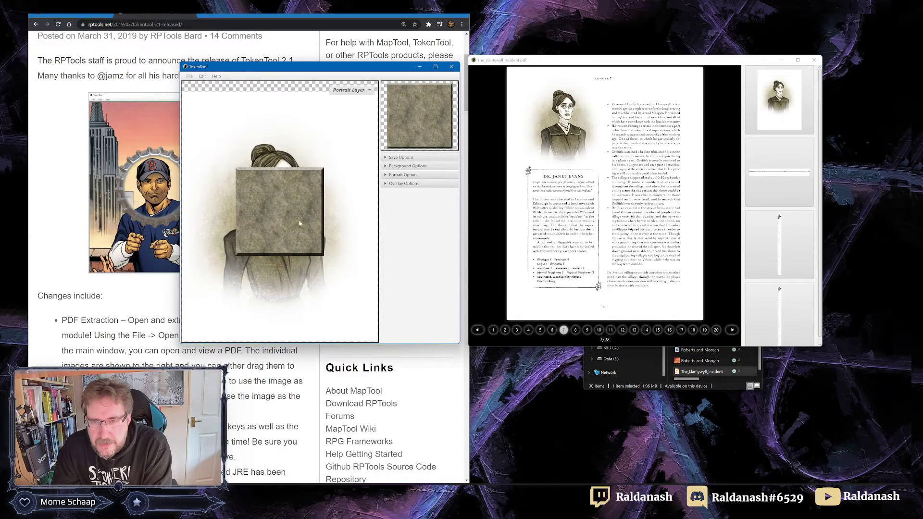
left_click(369, 91)
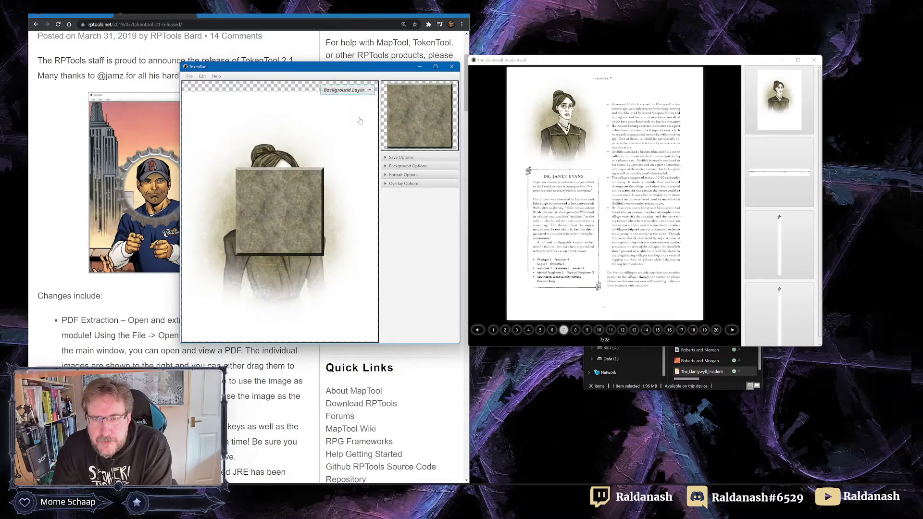
left_click(351, 101)
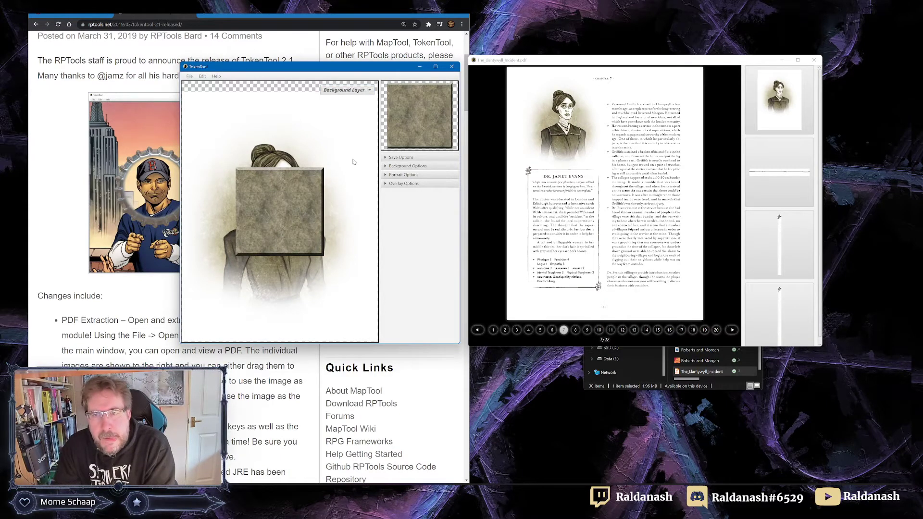
left_click(347, 90)
left_click(349, 110)
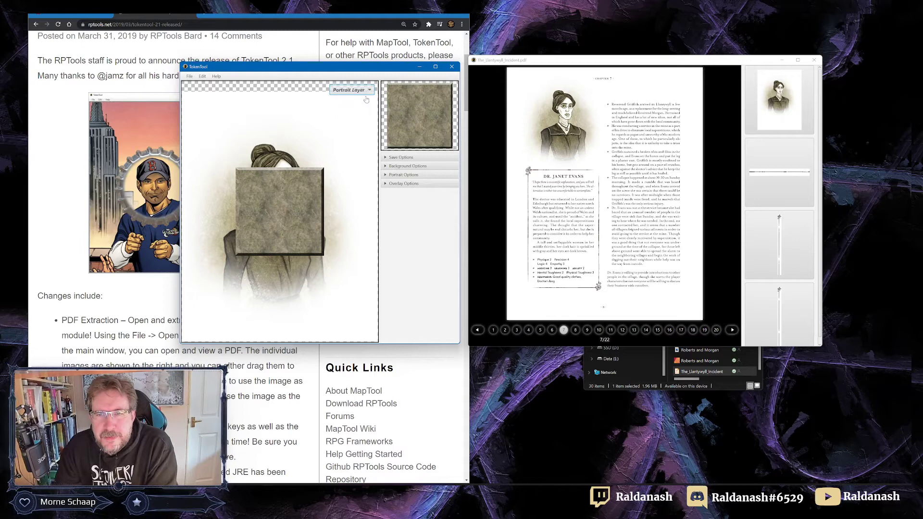
Step: Expand the portrait settings, then open and collapse the background settings
left_click(388, 176)
left_click(407, 166)
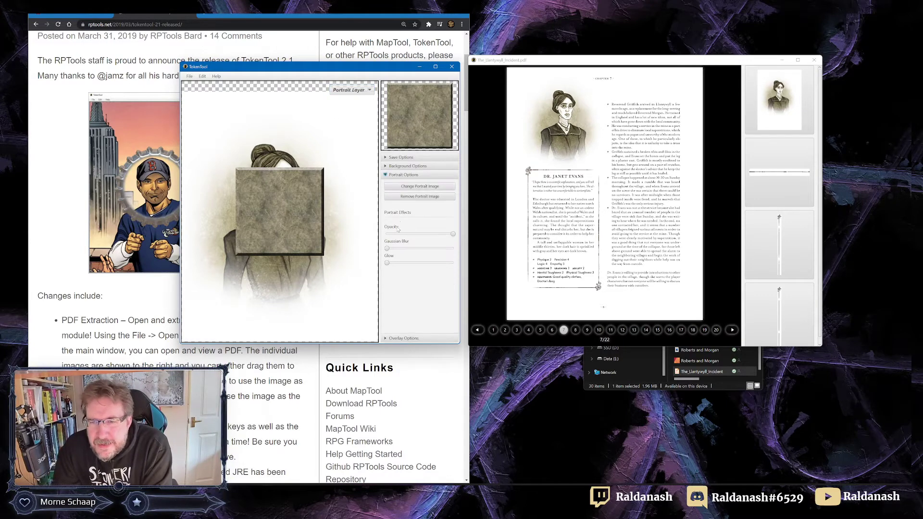
left_click(388, 166)
Step: Replace the stone square with the 400 × 400 round Translucent overlay
left_click(389, 183)
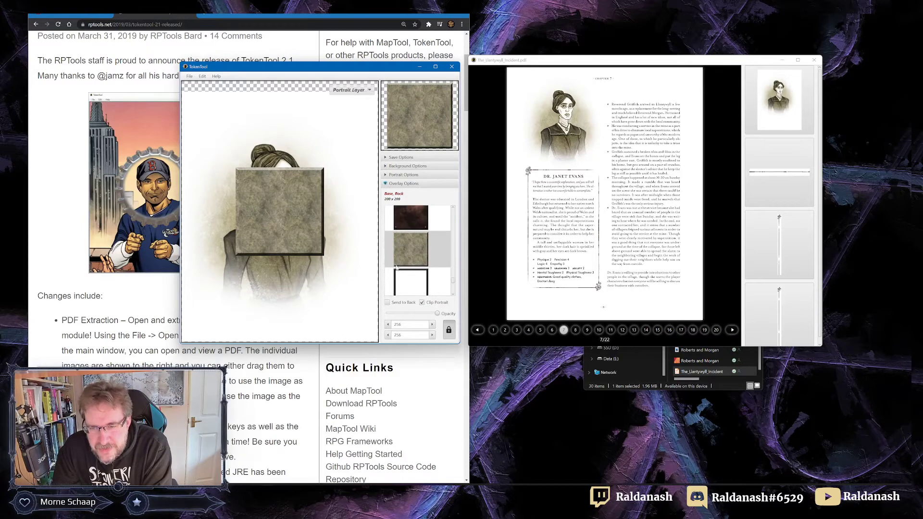
key("Down")
key("Down")
key("Down")
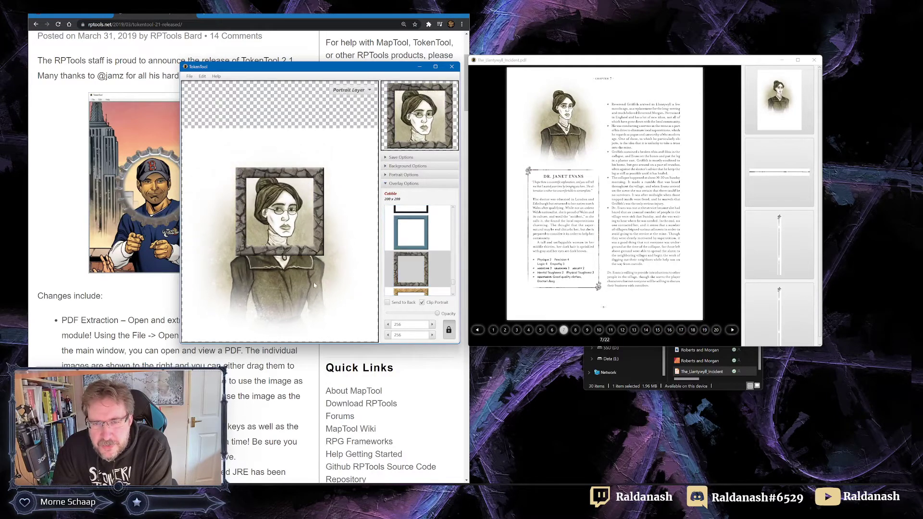
scroll(412, 259, "down", 5)
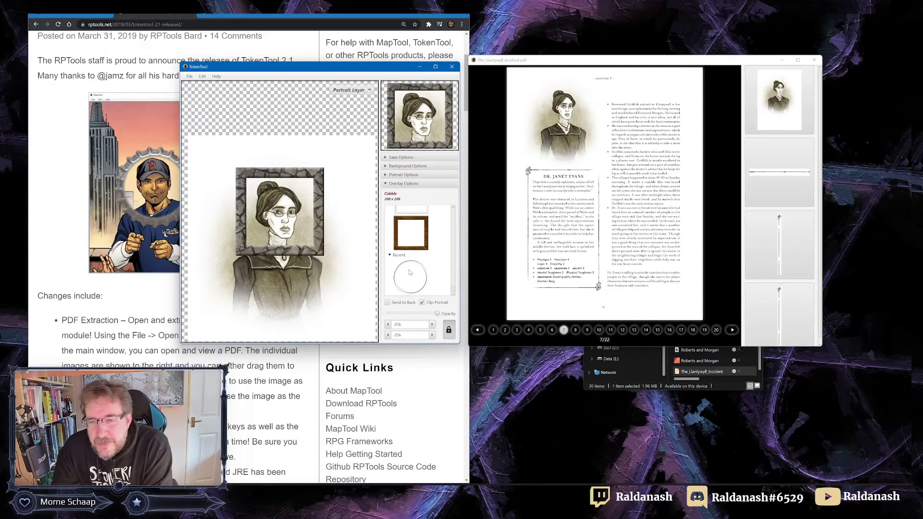
left_click(408, 283)
Step: Move and scale the portrait so her head and shoulders fill the circle
left_click_drag(298, 291, 313, 282)
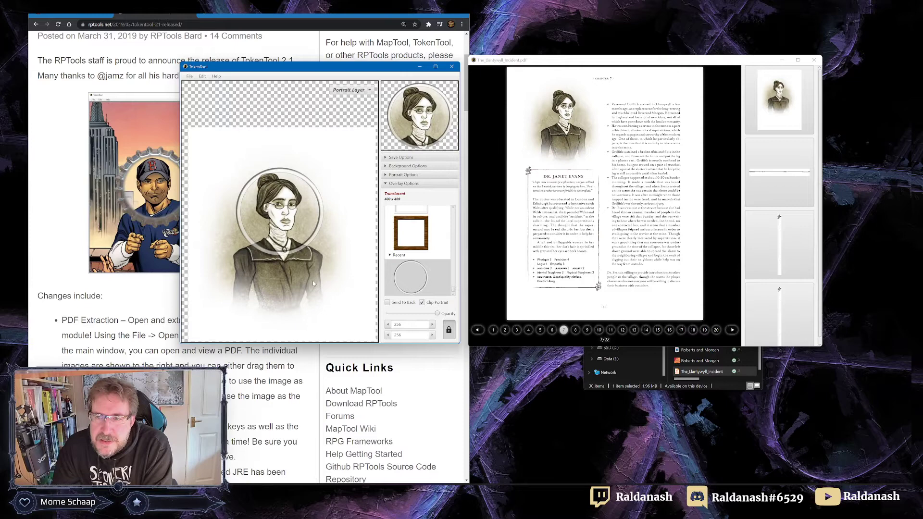
left_click_drag(283, 274, 282, 272)
scroll(279, 271, "down", 5)
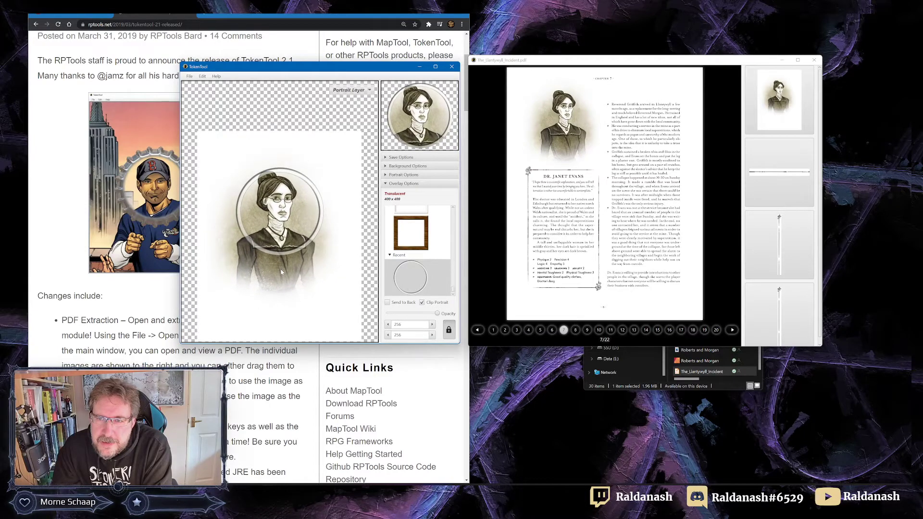
left_click_drag(281, 272, 285, 275)
scroll(285, 275, "down", 5)
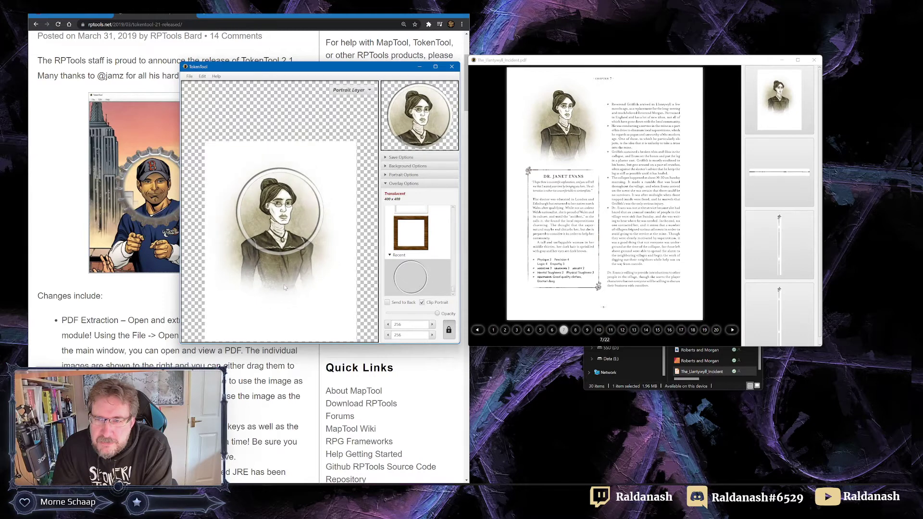
scroll(284, 286, "up", 3)
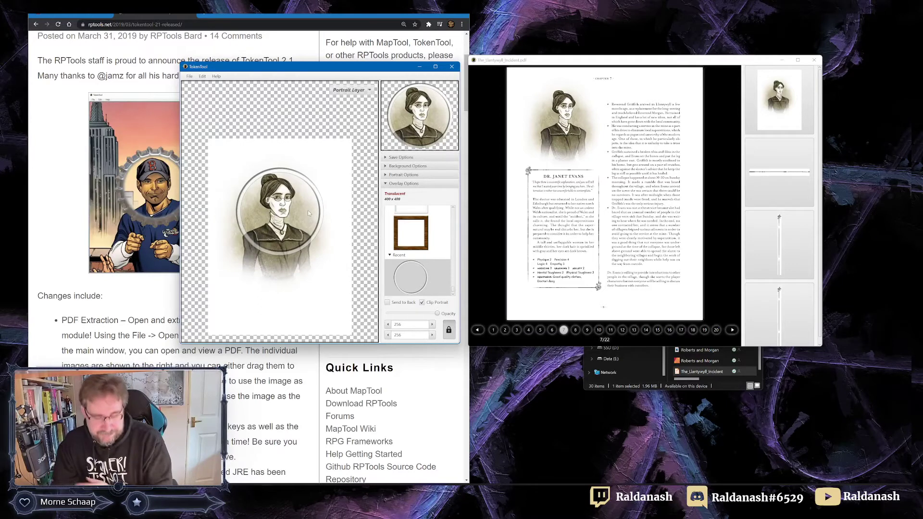
Step: Start saving the token and browse to OneDrive > RPG > 01 Tokens
key("ctrl+s")
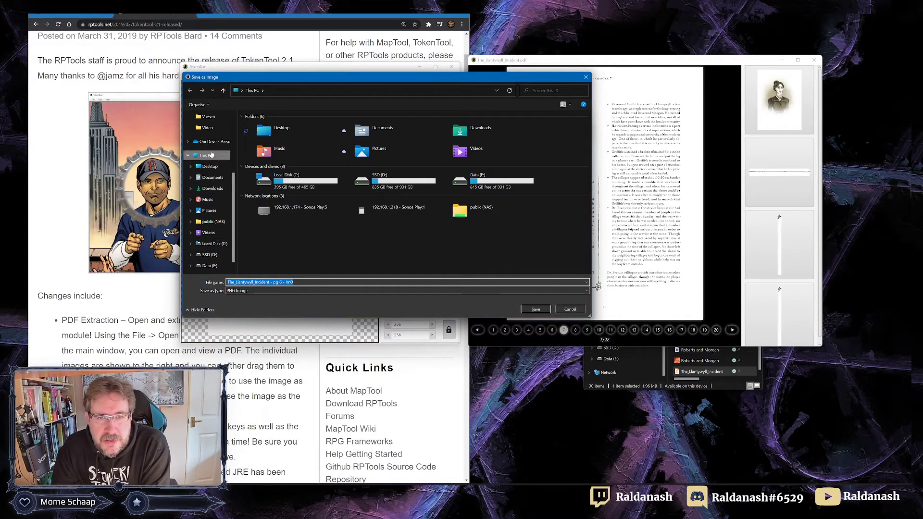
left_click(211, 143)
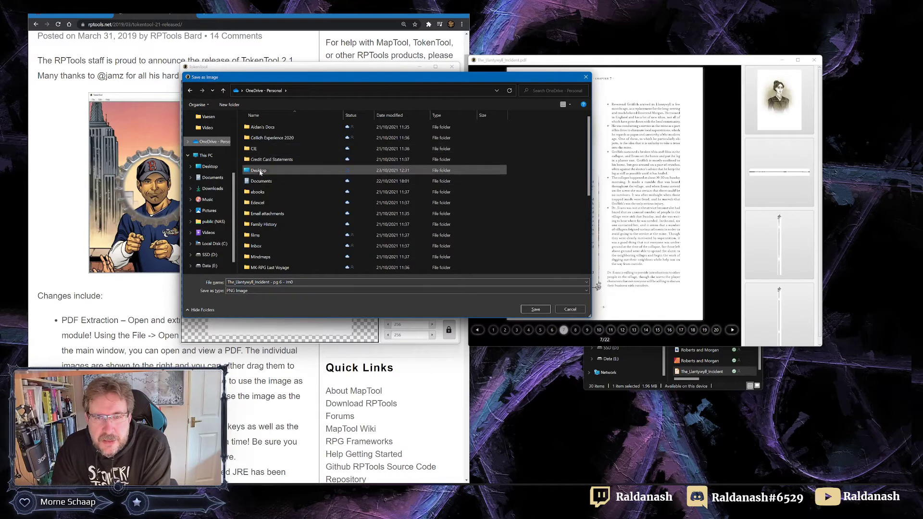
left_click(261, 206)
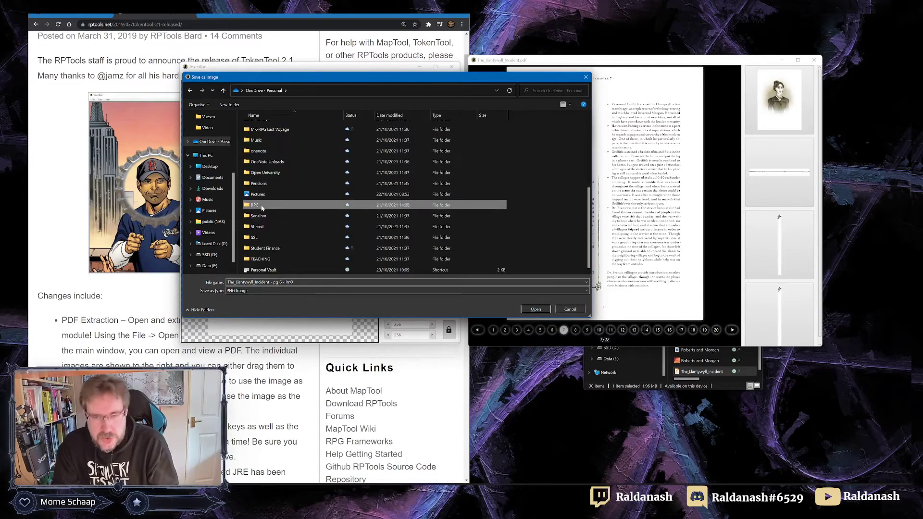
type("rpg")
key("Return")
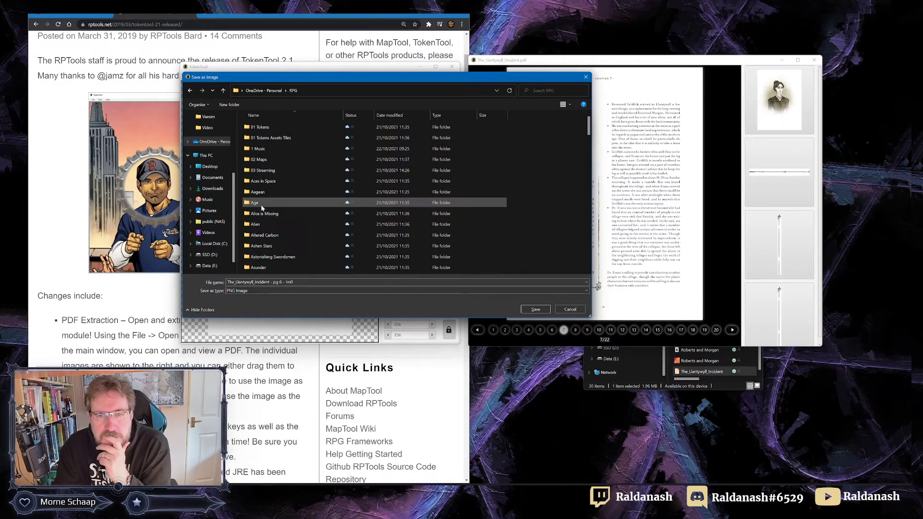
double_click(265, 129)
scroll(258, 195, "down", 3)
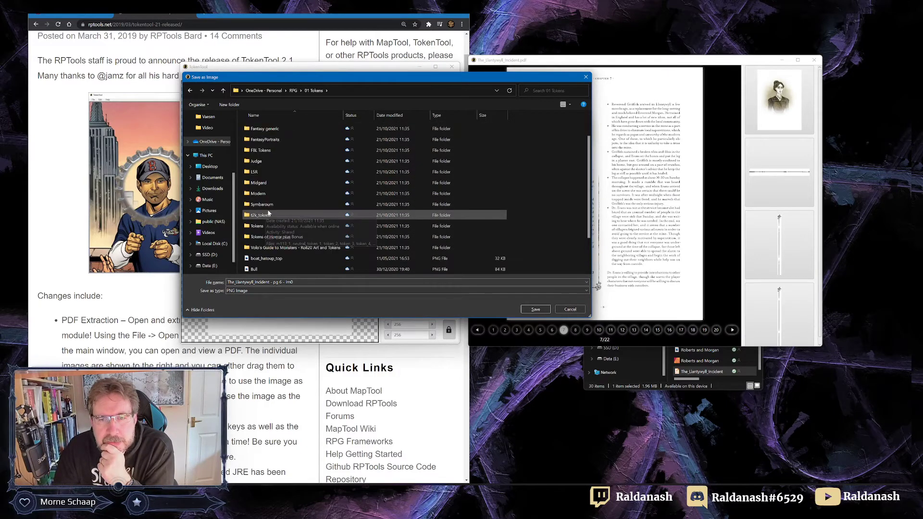
scroll(271, 226, "up", 1)
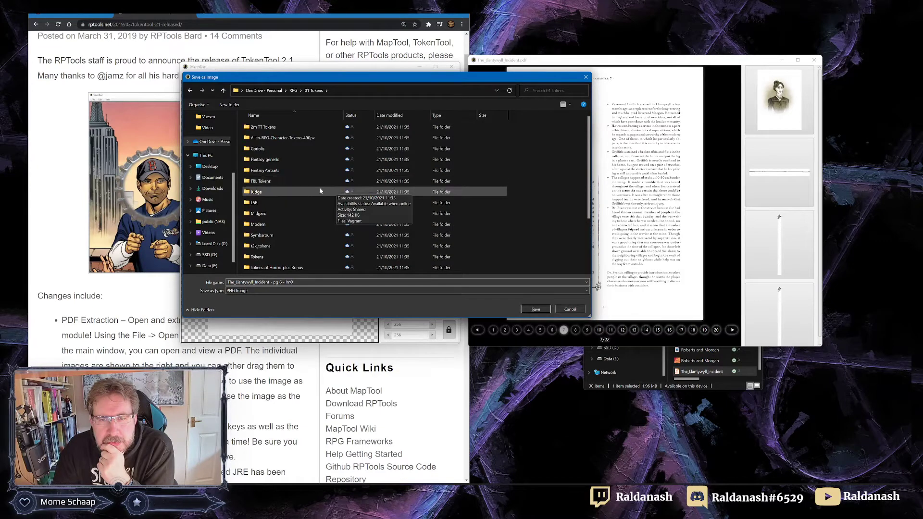
Step: Create a new folder named Vaesen inside 01 Tokens
right_click(536, 216)
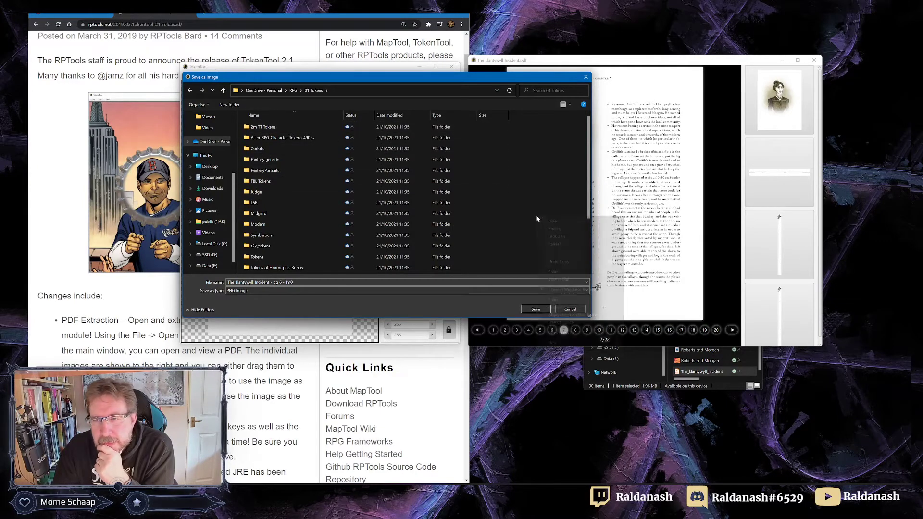
mouse_move(564, 342)
left_click(652, 342)
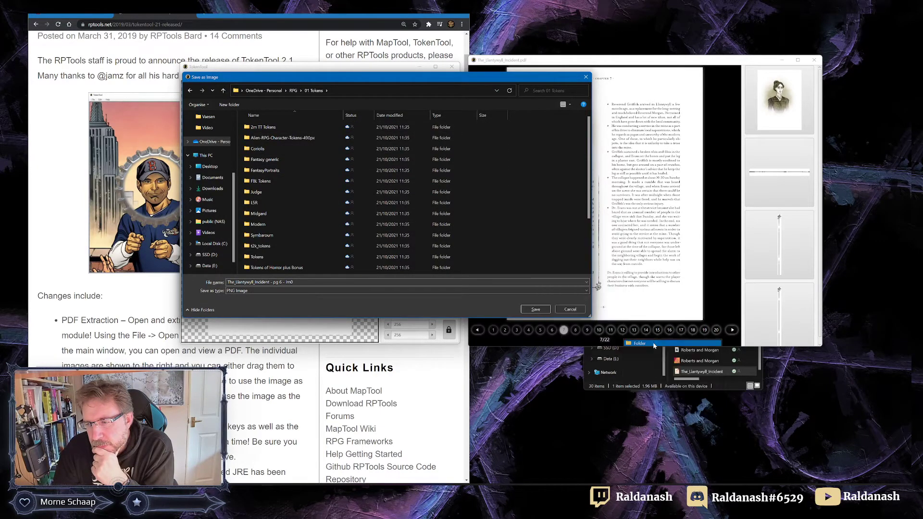
type("Vaesen")
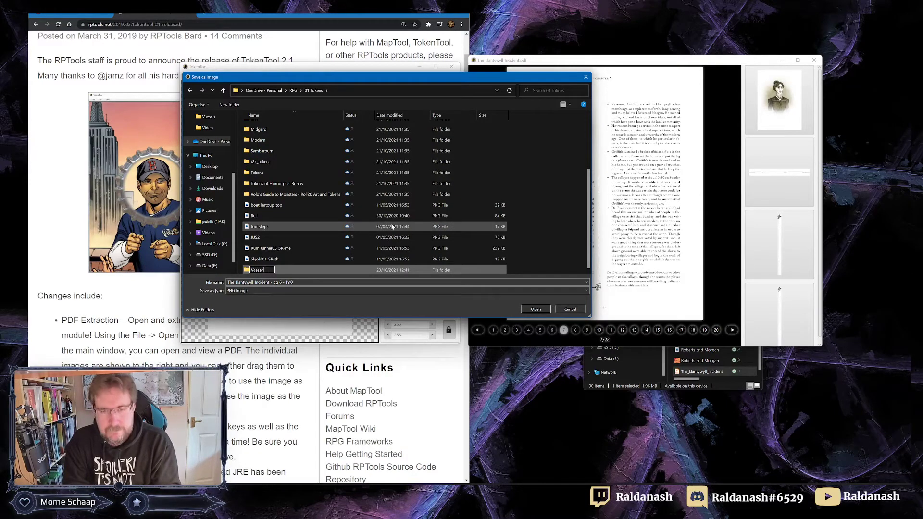
key("Return")
Step: Save the token as the PNG Dr Evans inside the Vaesen folder
double_click(275, 194)
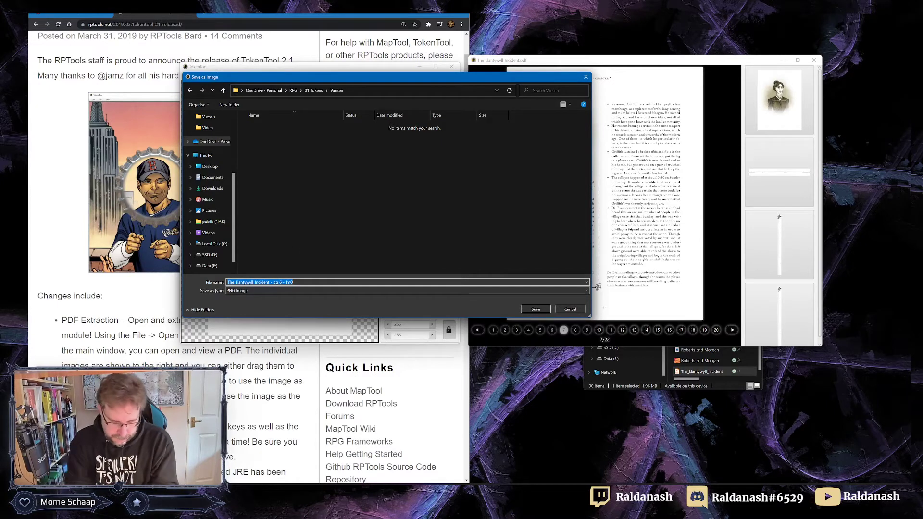
type("Dr E")
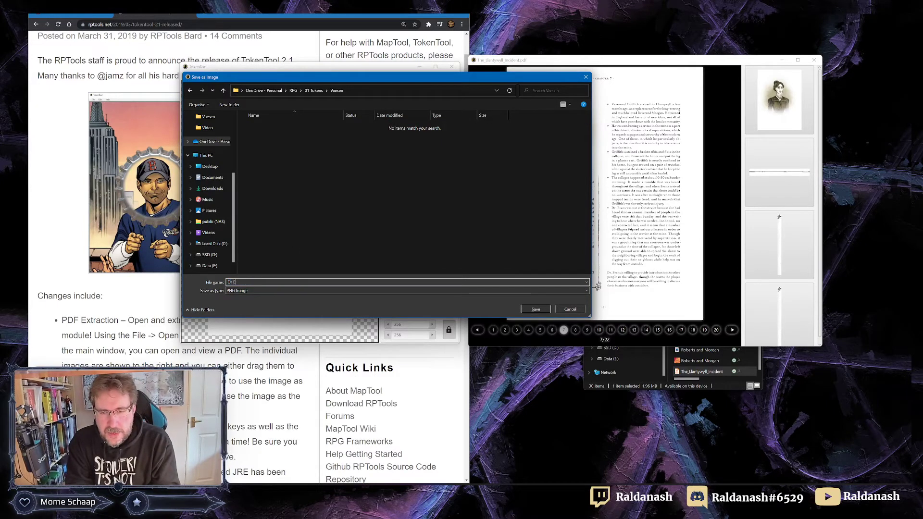
type("vans")
key("Return")
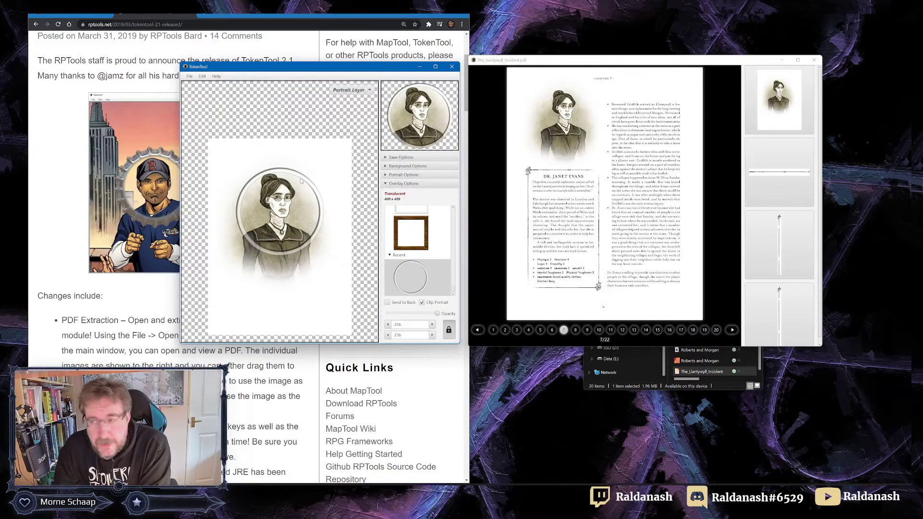
Step: Advance the PDF two pages to page 9, showing Mrs Mytanwy Thomas's portrait
left_click(732, 330)
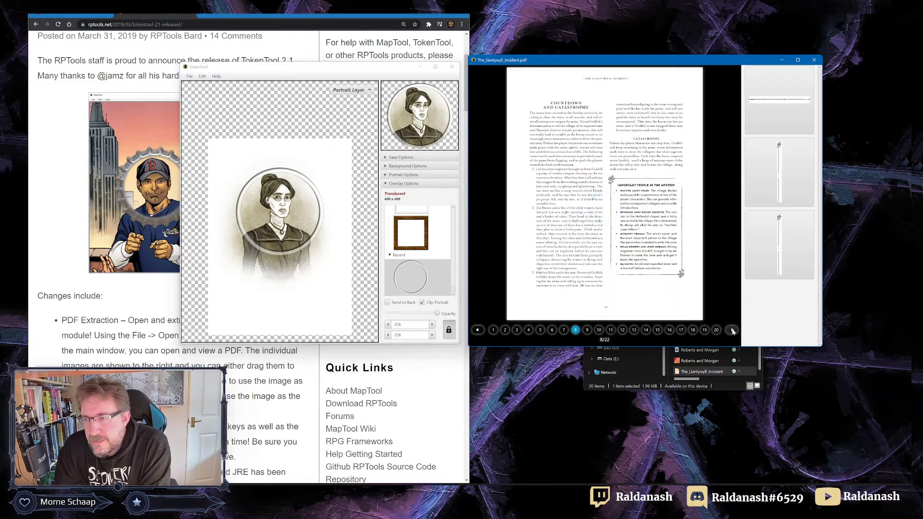
left_click(732, 330)
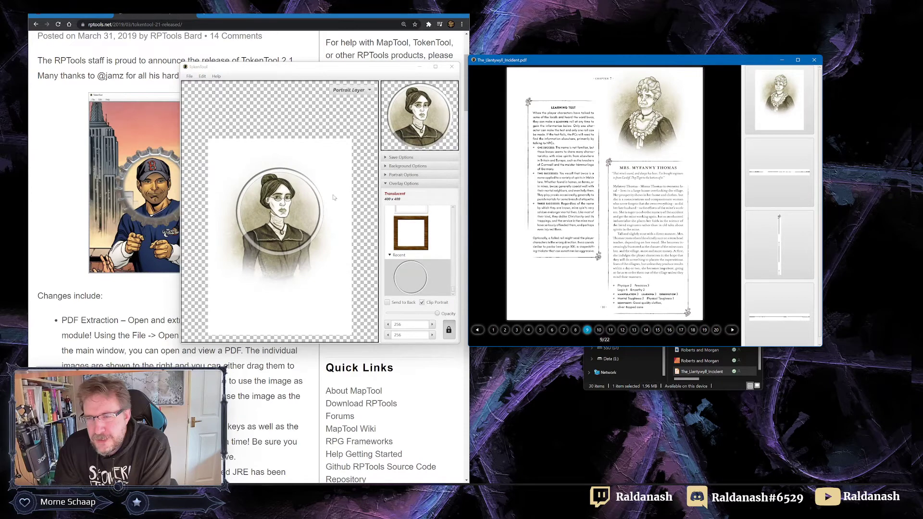
Step: Fit Mrs Thomas's portrait into the round token and save it as Mrs Thomas
left_click_drag(779, 100, 281, 246)
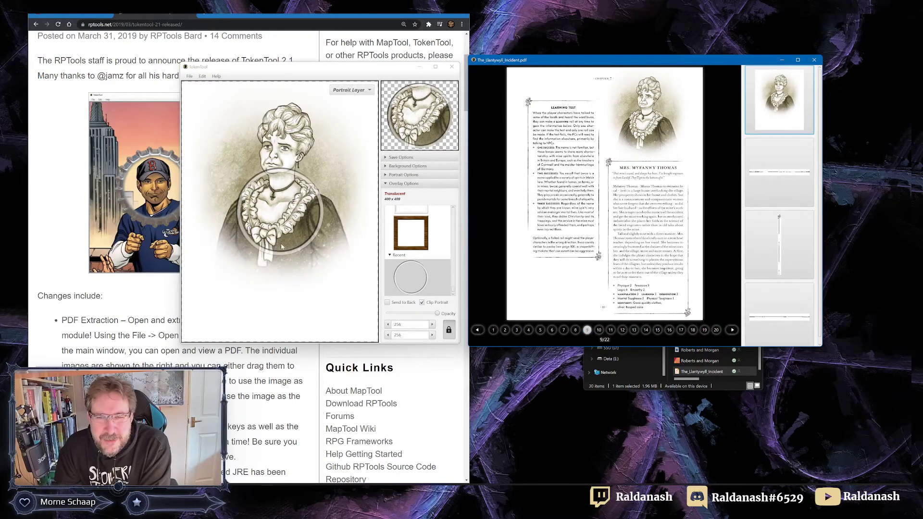
scroll(281, 246, "down", 8)
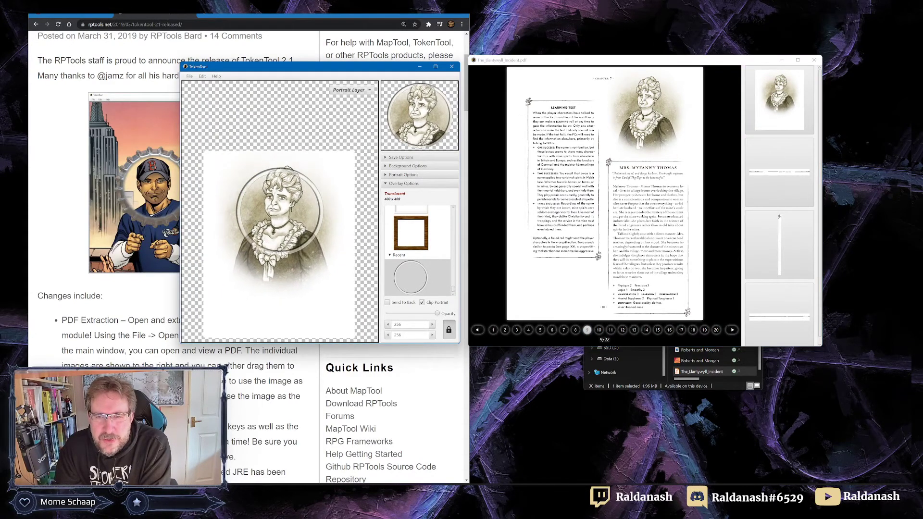
scroll(287, 253, "down", 4)
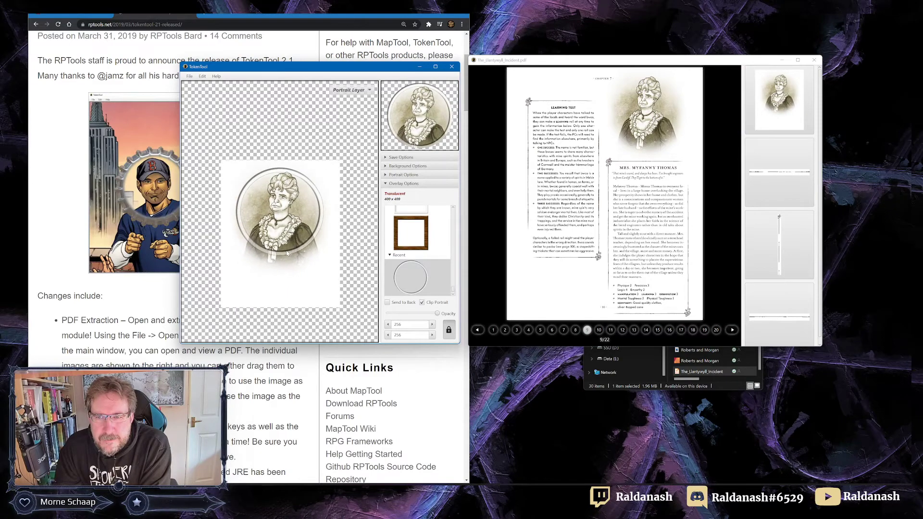
key("ctrl+s")
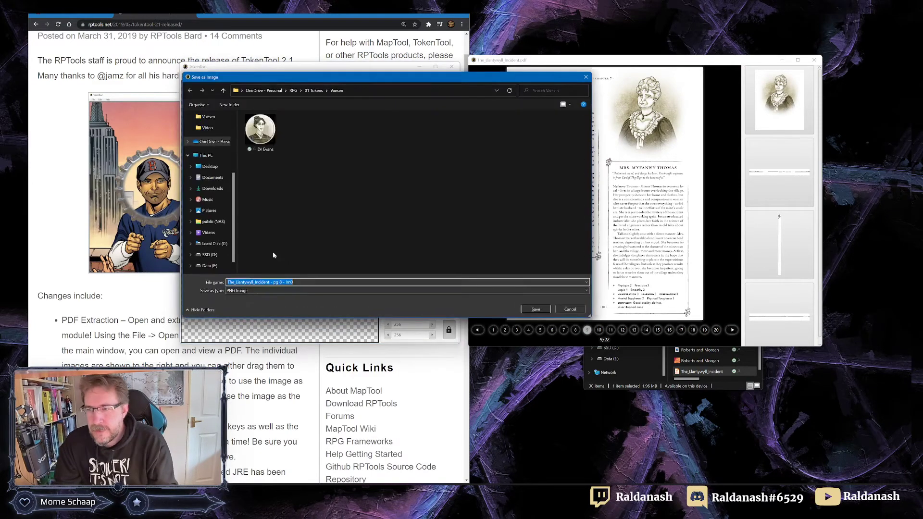
type("Mrs Thomas")
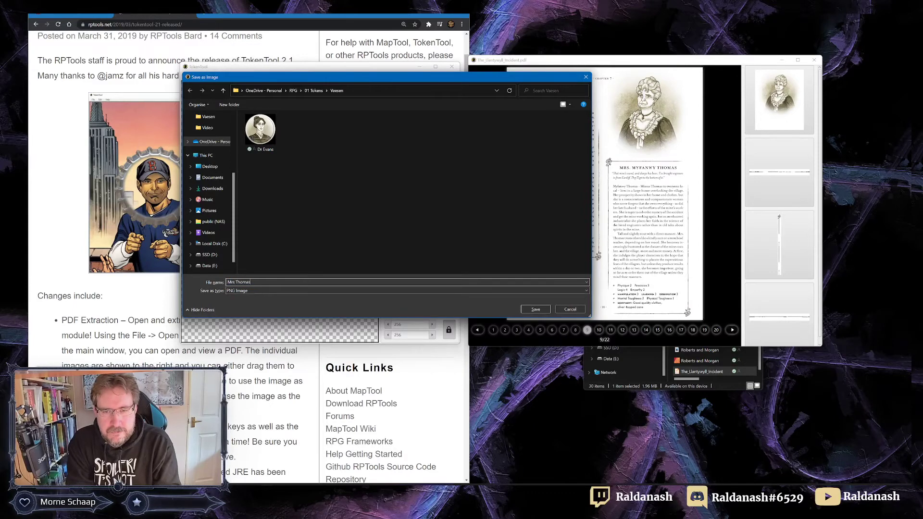
key("Return")
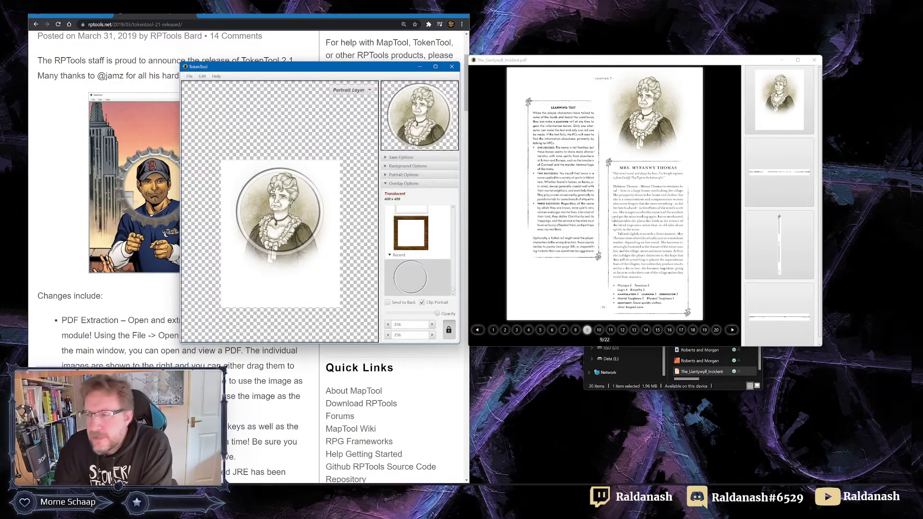
Step: Frame Gladys Pugh's portrait from page 12 in the token and save it as Mrs Pugh
left_click(733, 331)
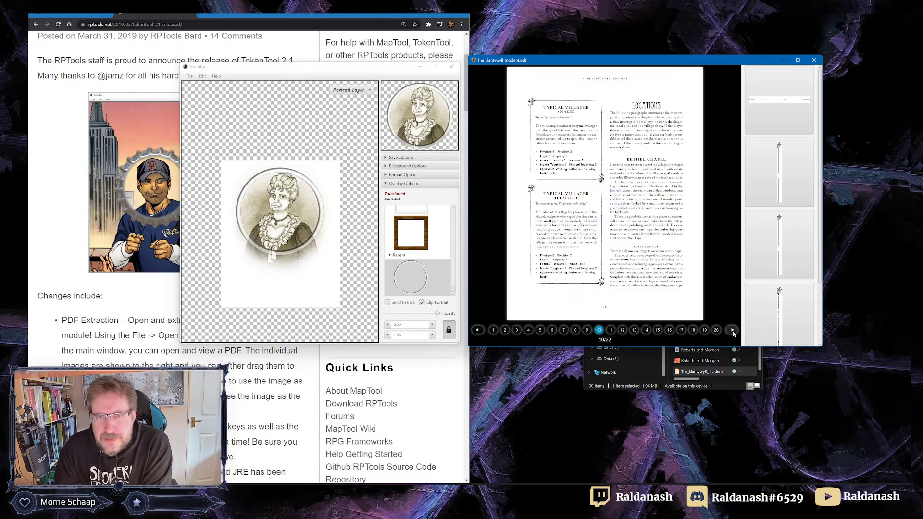
left_click(733, 331)
left_click(732, 330)
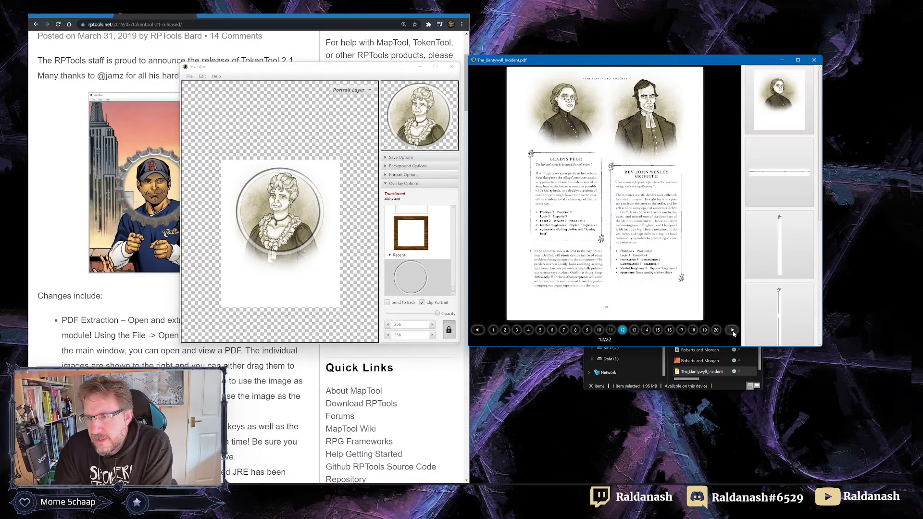
left_click_drag(745, 109, 303, 251)
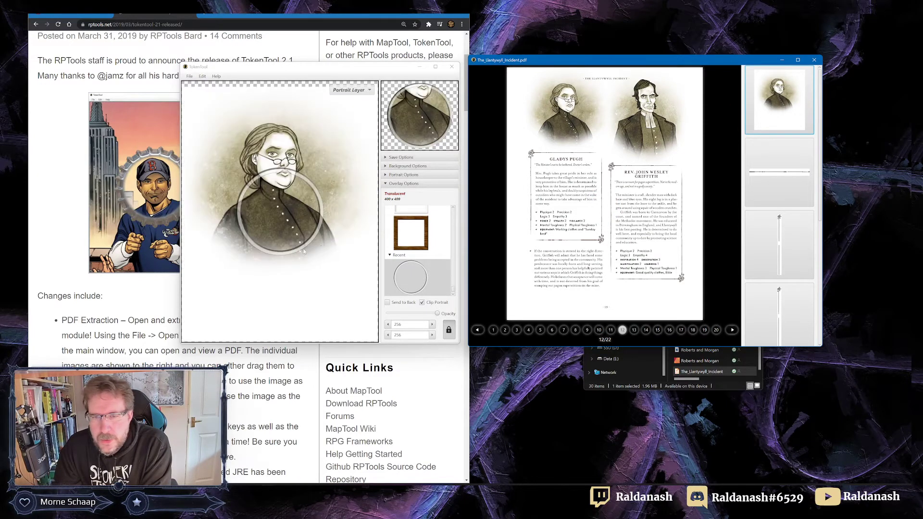
scroll(283, 226, "down", 10)
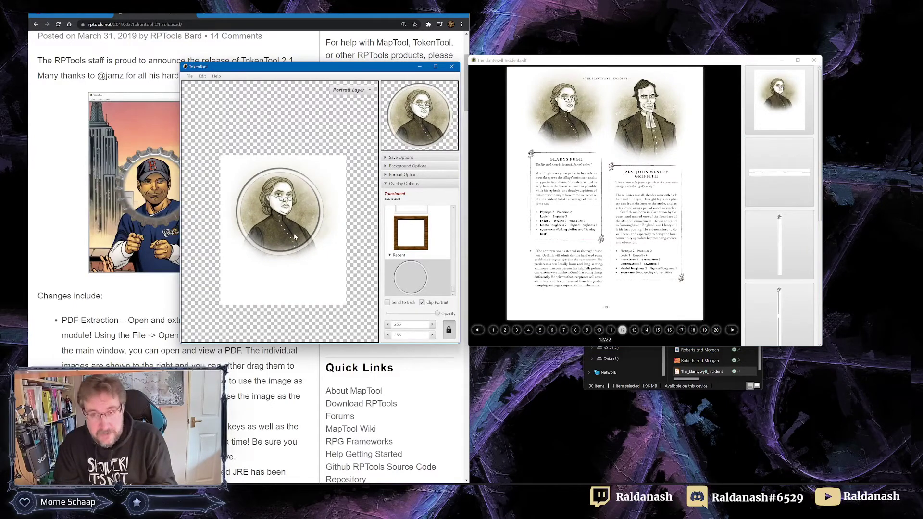
key("ctrl+s")
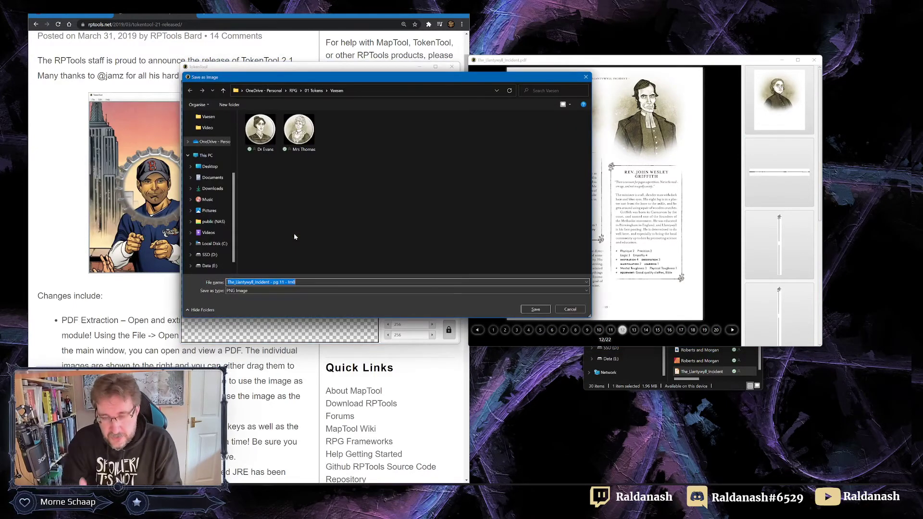
type("Mrs Pugh")
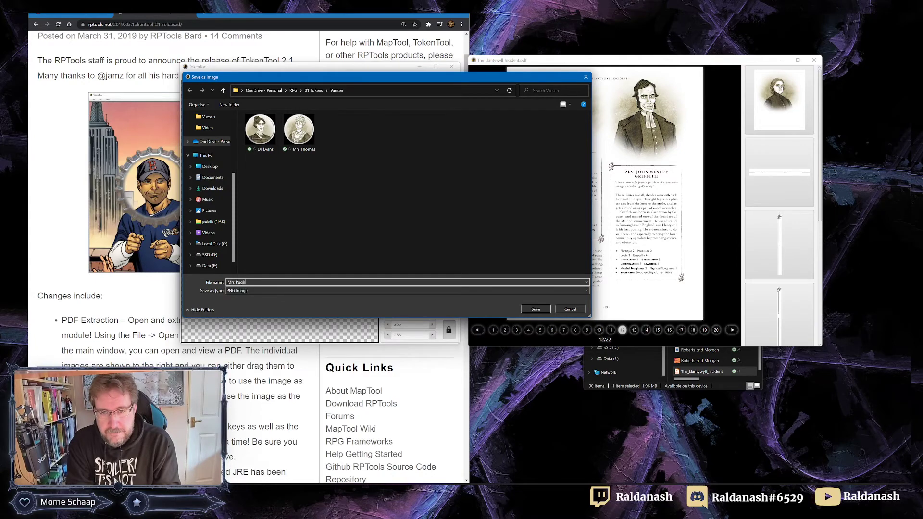
key("Return")
scroll(778, 229, "down", 2)
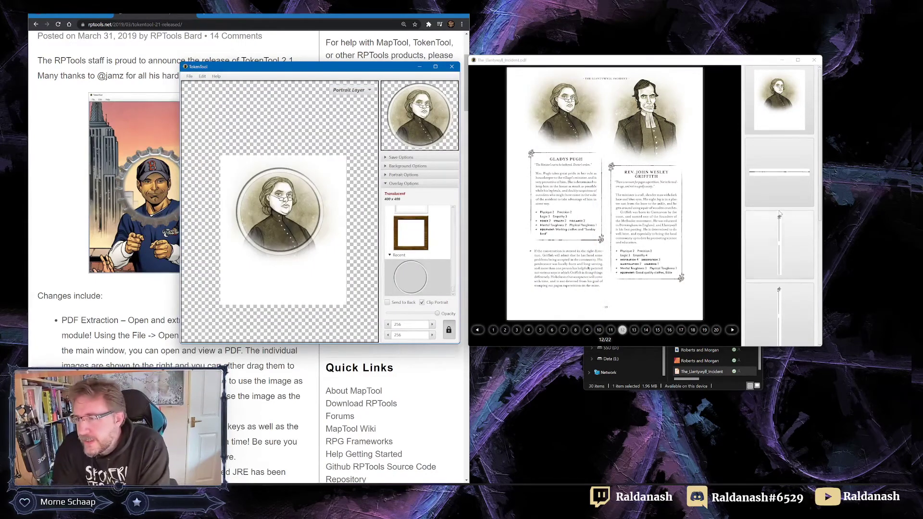
Step: Frame Rev. John Wesley Griffith's portrait in the token and save it as Rev Griffith
scroll(779, 228, "down", 4)
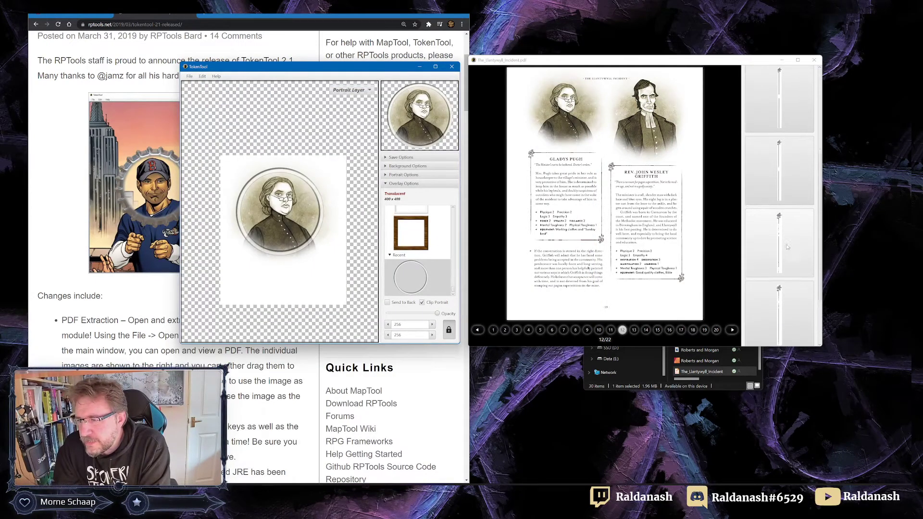
left_click_drag(794, 303, 276, 225)
scroll(277, 224, "down", 6)
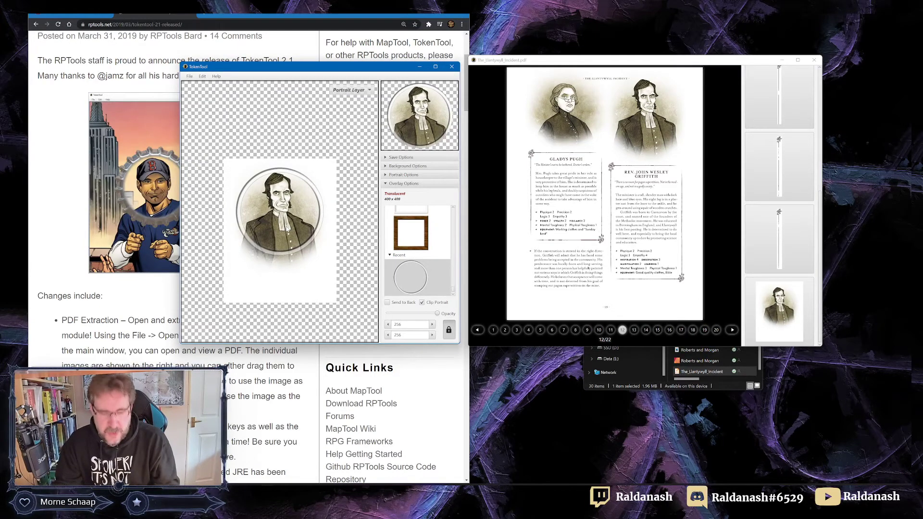
key("ctrl+s")
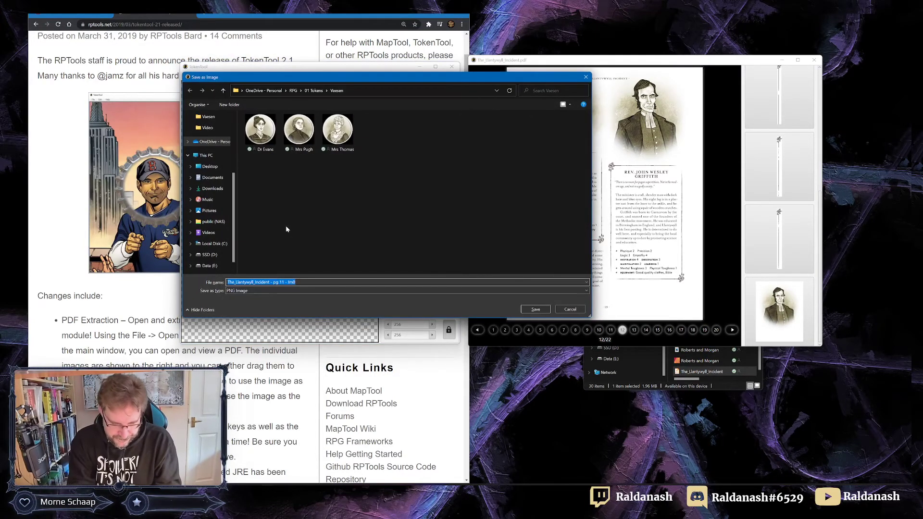
type("Rev Griffith")
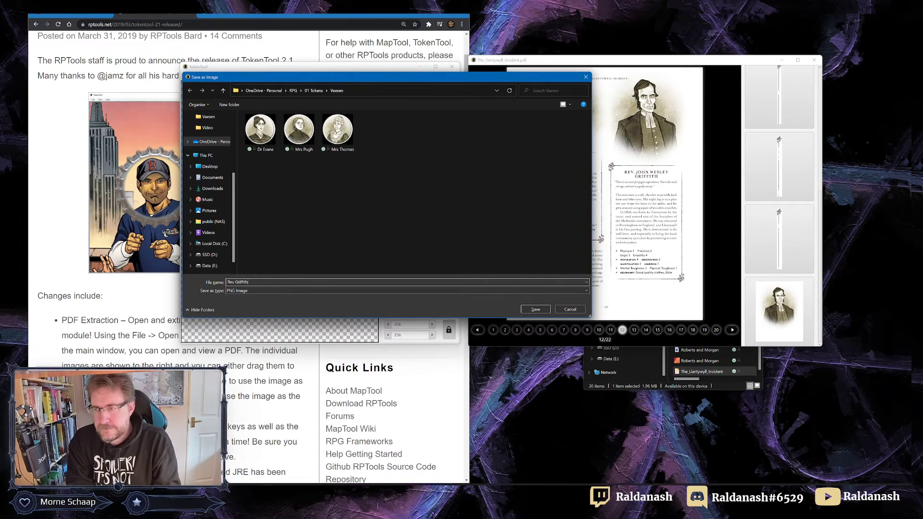
key("Return")
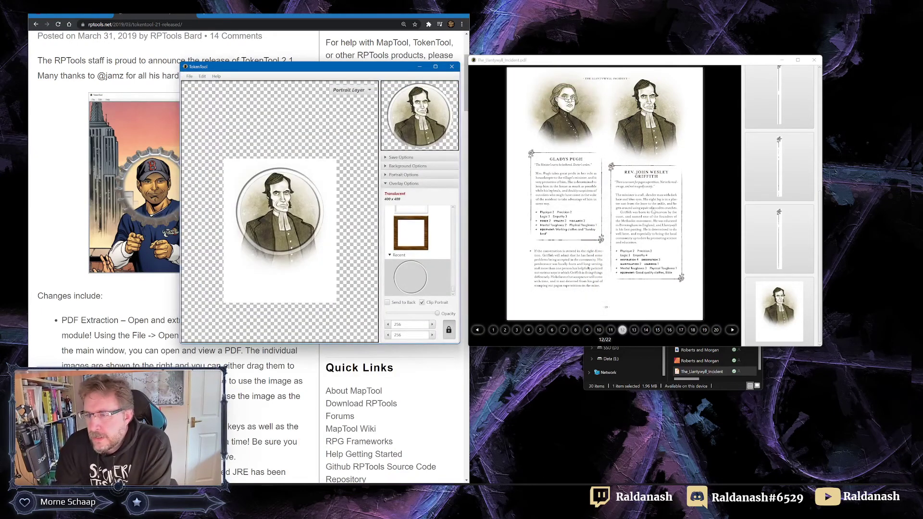
left_click(633, 329)
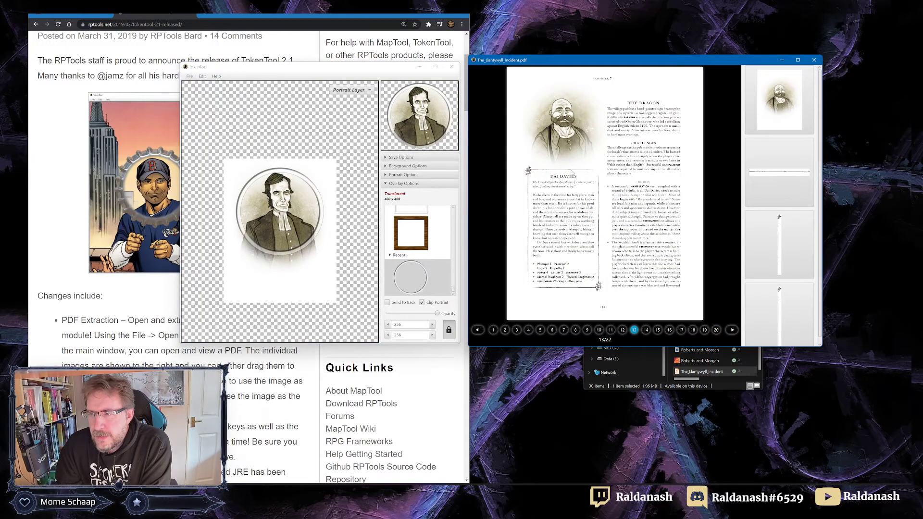
left_click_drag(772, 103, 285, 223)
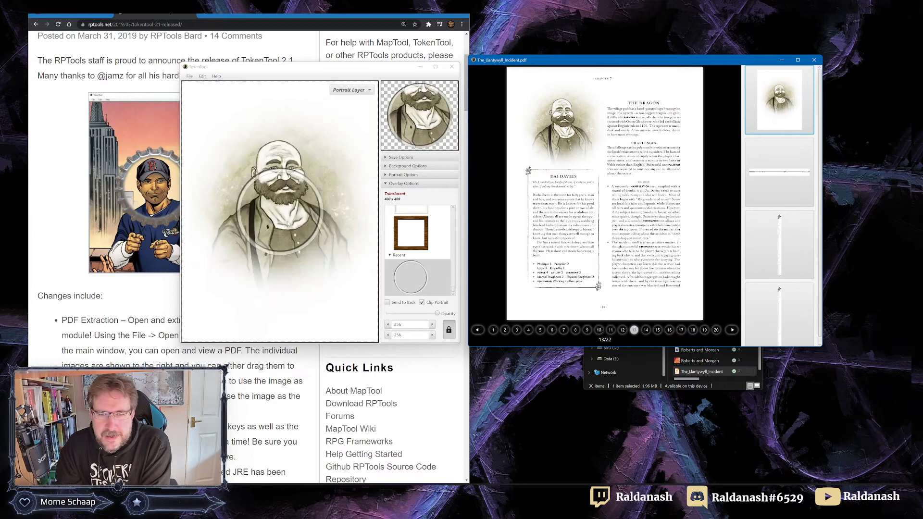
left_click(288, 224)
scroll(286, 226, "down", 6)
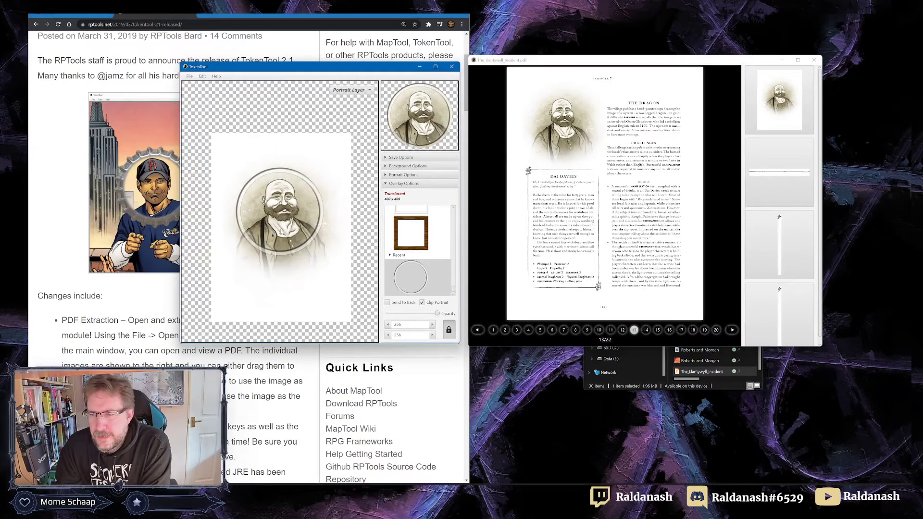
left_click_drag(281, 232, 278, 228)
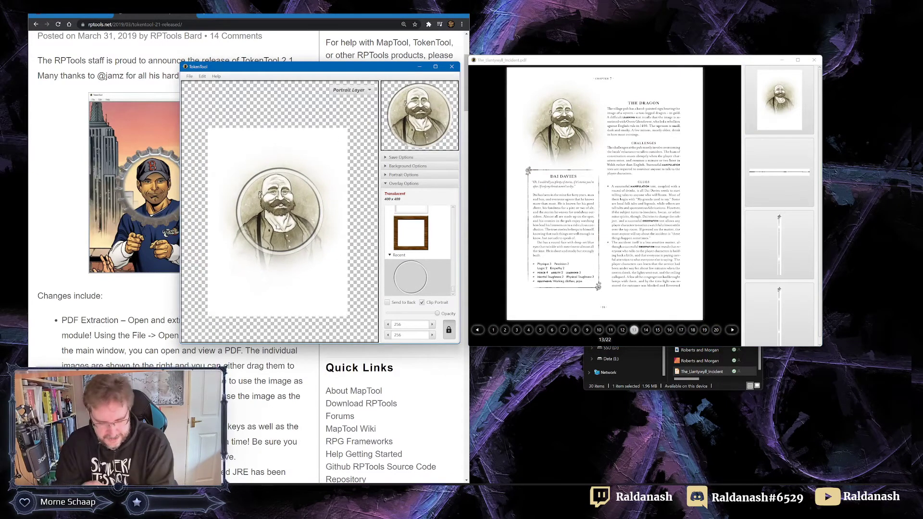
key("ctrl+s")
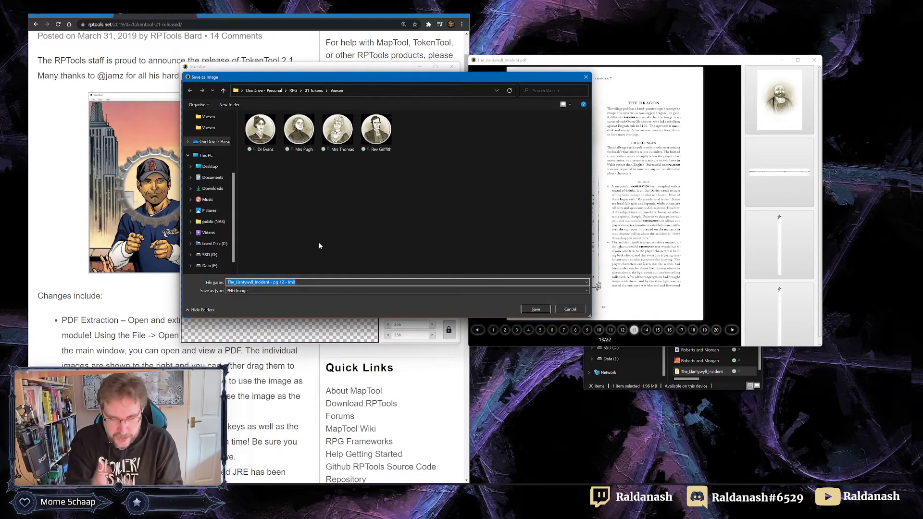
type("Dai Davies")
key("Return")
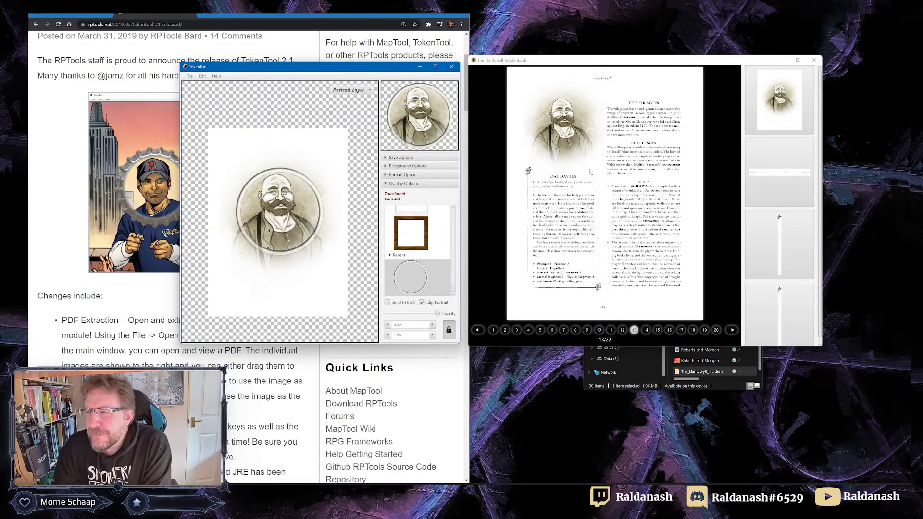
Step: Scale Lewis Morgan's portrait from page 15 in the token and save it as Mr Morgan
left_click(645, 330)
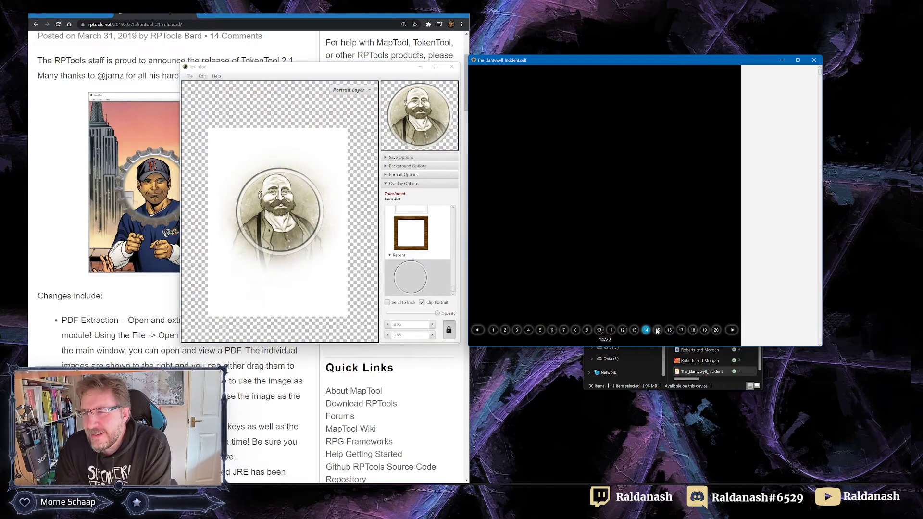
left_click(657, 329)
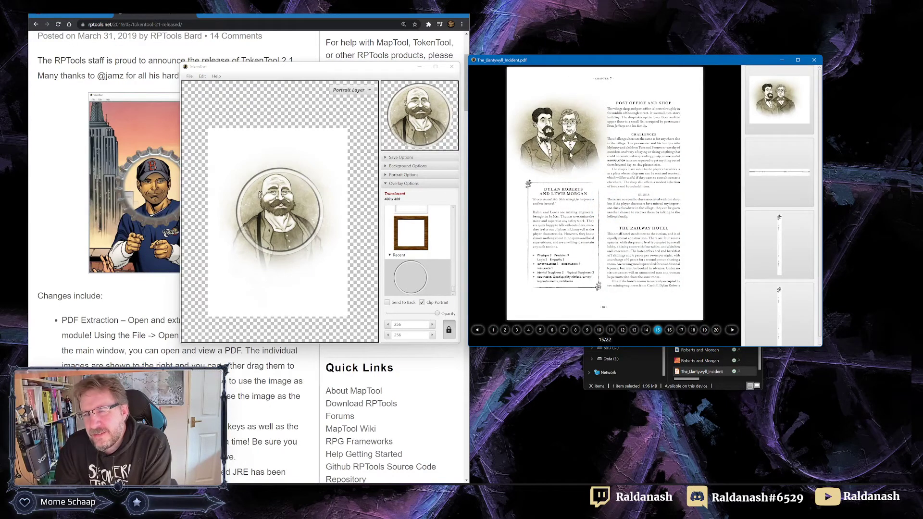
left_click_drag(747, 113, 294, 222)
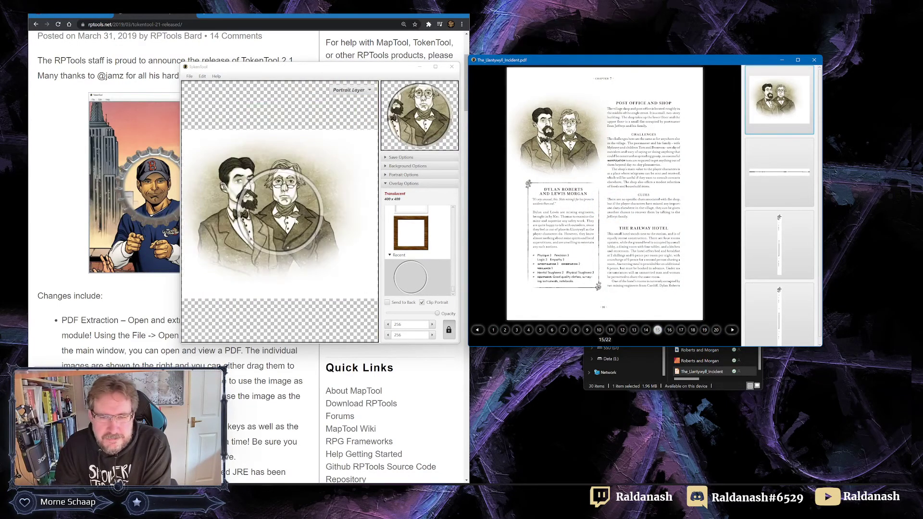
scroll(294, 222, "up", 5)
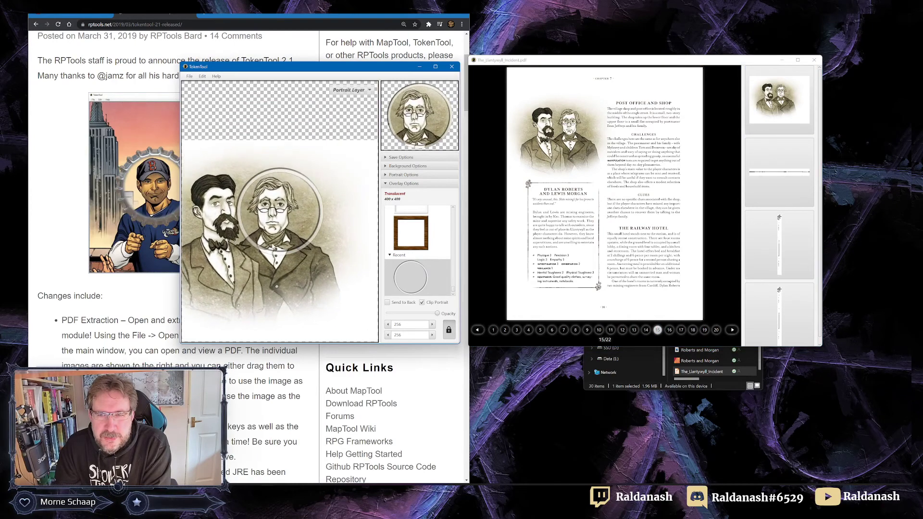
scroll(278, 246, "up", 3)
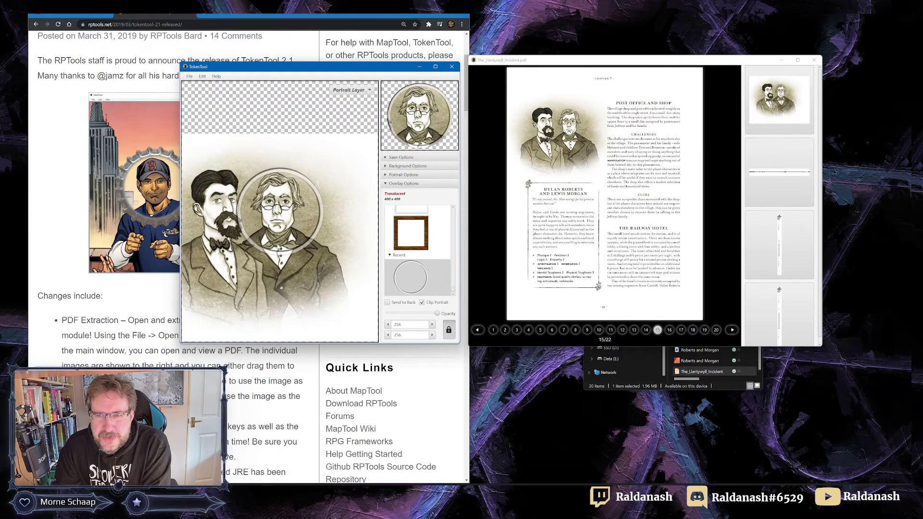
key("ctrl+s")
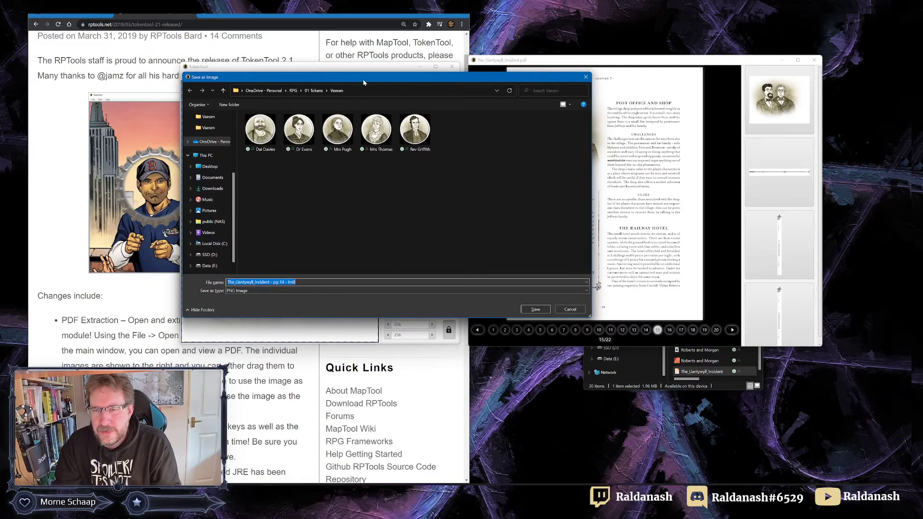
left_click_drag(364, 81, 284, 89)
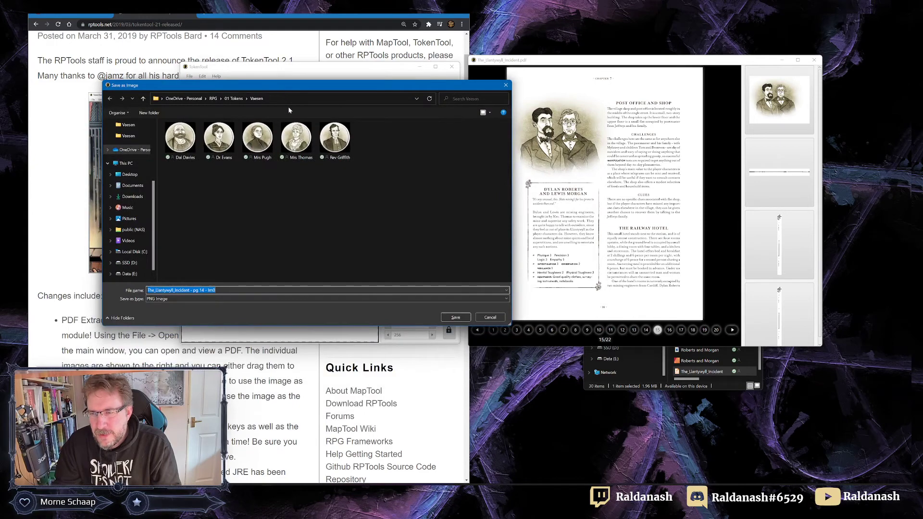
type("M")
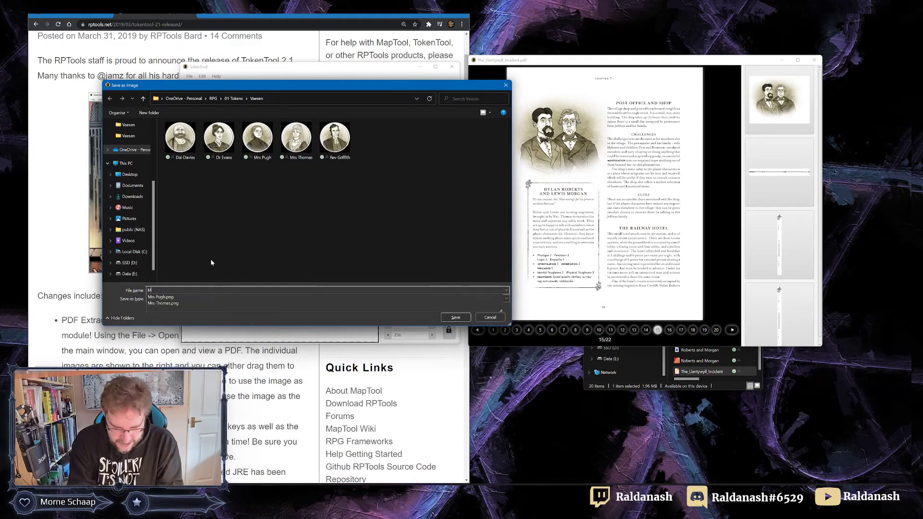
type("organ")
key("Return")
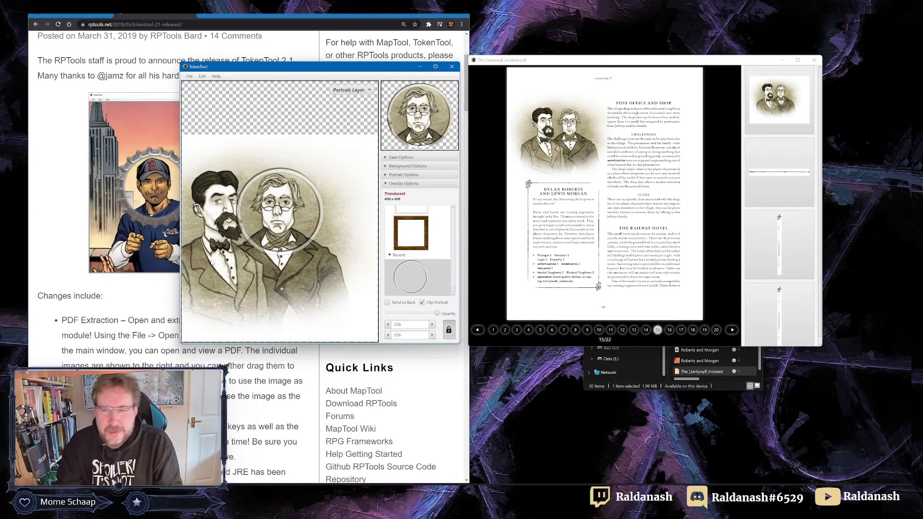
left_click_drag(249, 275, 305, 282)
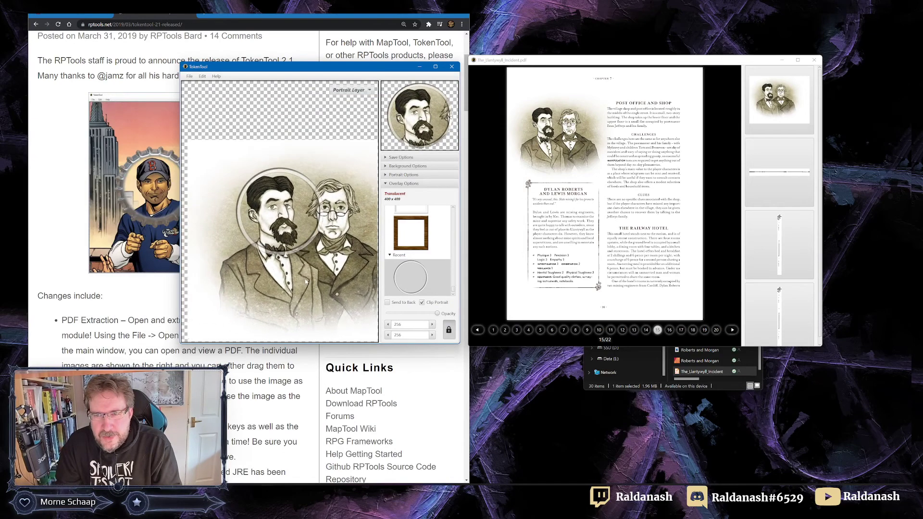
scroll(306, 281, "up", 5)
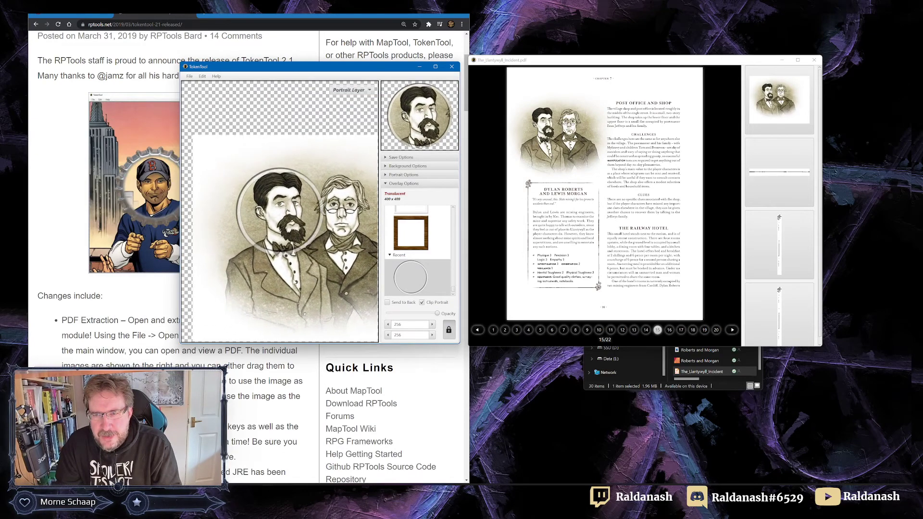
scroll(295, 281, "up", 3)
scroll(294, 283, "down", 3)
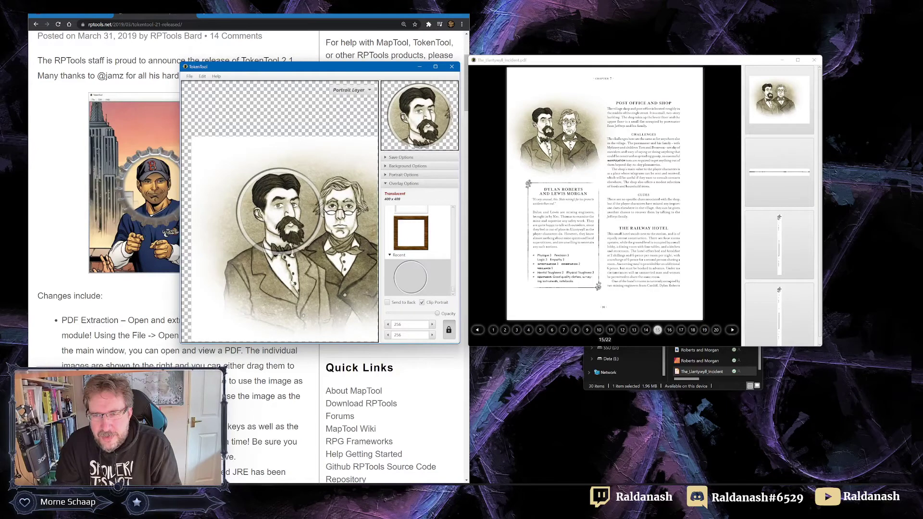
scroll(292, 283, "up", 3)
scroll(292, 278, "down", 3)
scroll(294, 279, "up", 2)
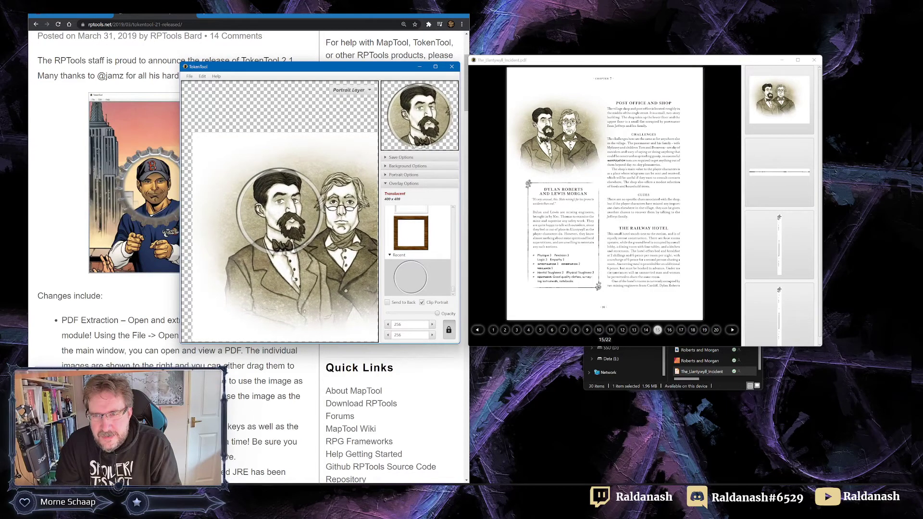
scroll(293, 280, "down", 3)
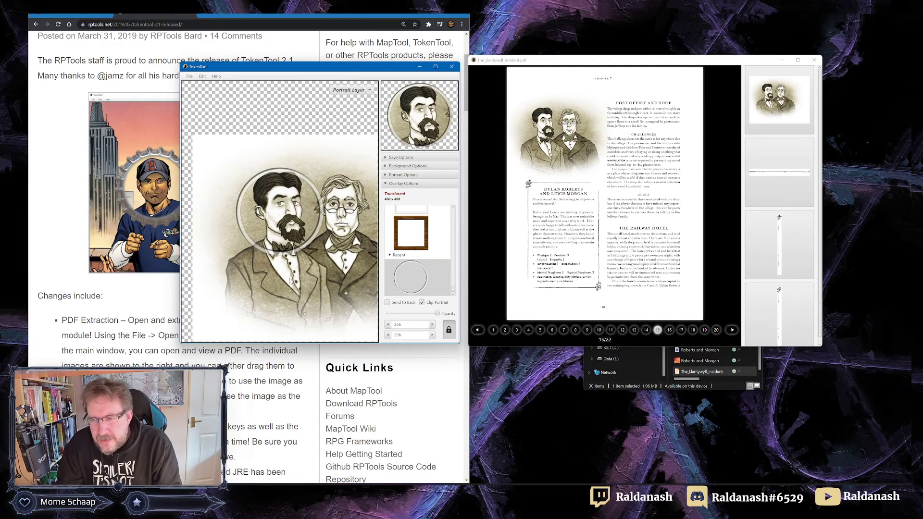
key("ctrl+s")
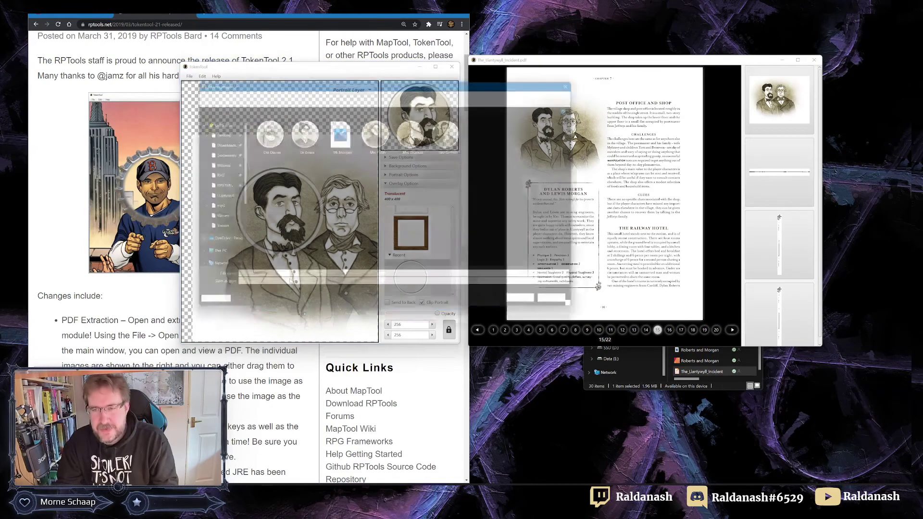
type("Mr Rob")
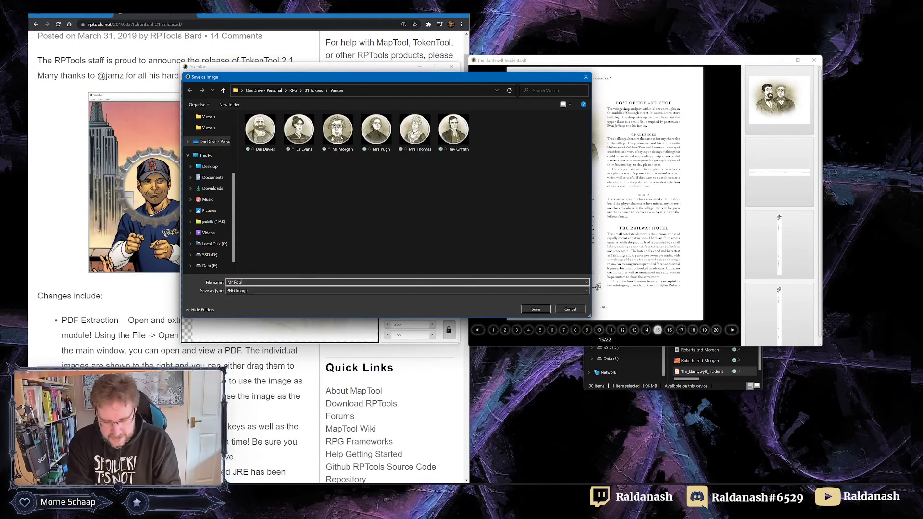
key("Return")
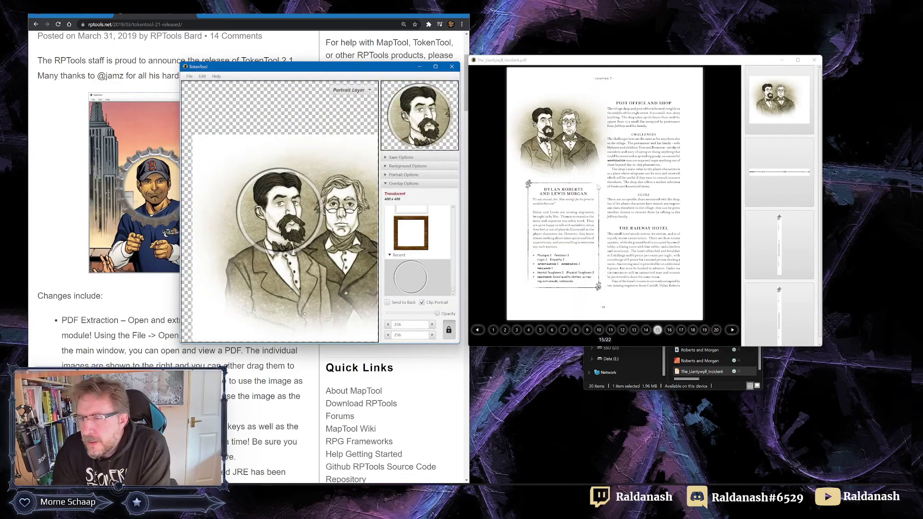
Step: Load the old man's portrait from PDF page 19 into the token
left_click(669, 330)
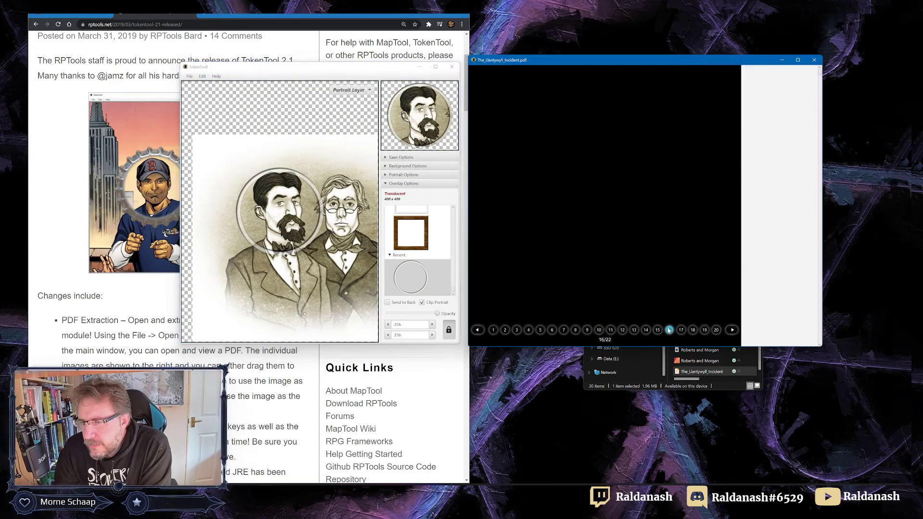
left_click(681, 330)
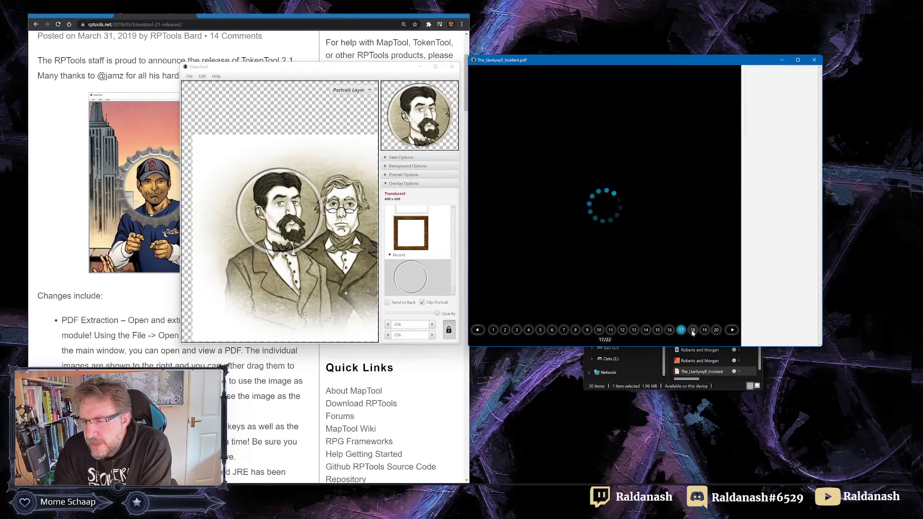
left_click(692, 330)
left_click(705, 331)
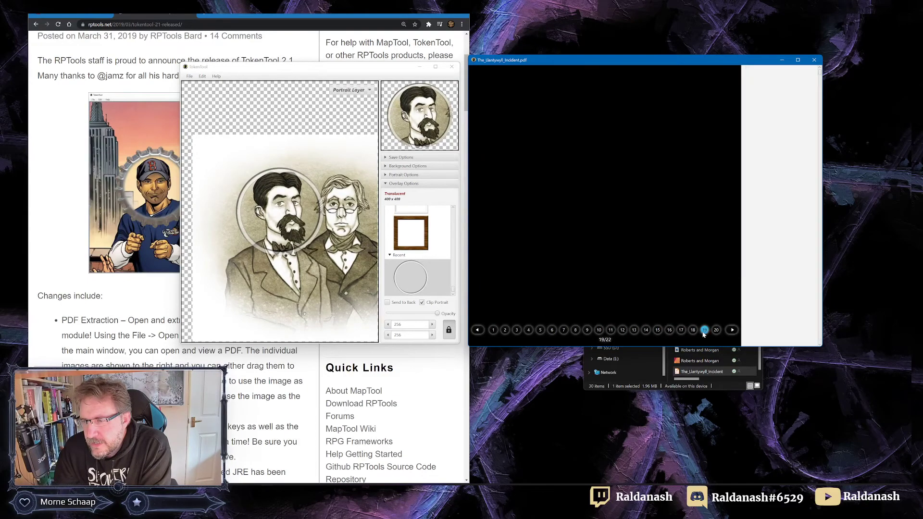
key("Right")
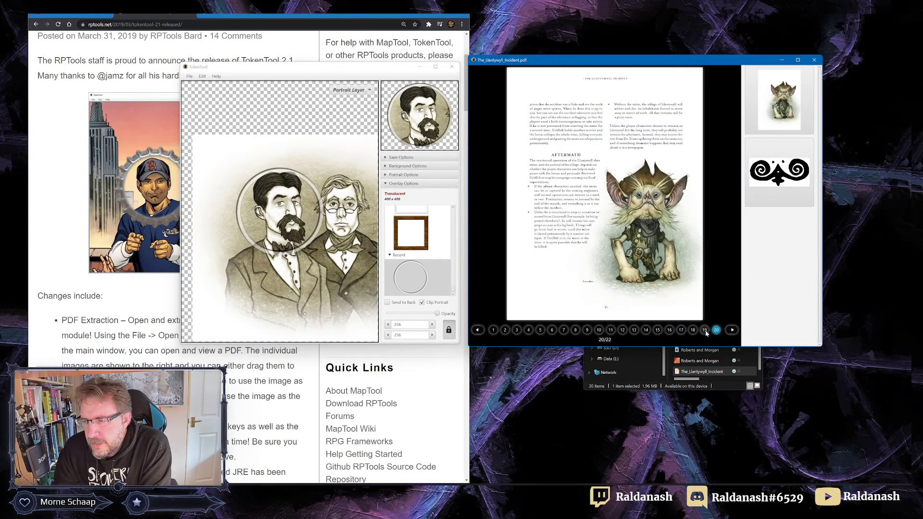
left_click(705, 331)
left_click_drag(780, 98, 289, 246)
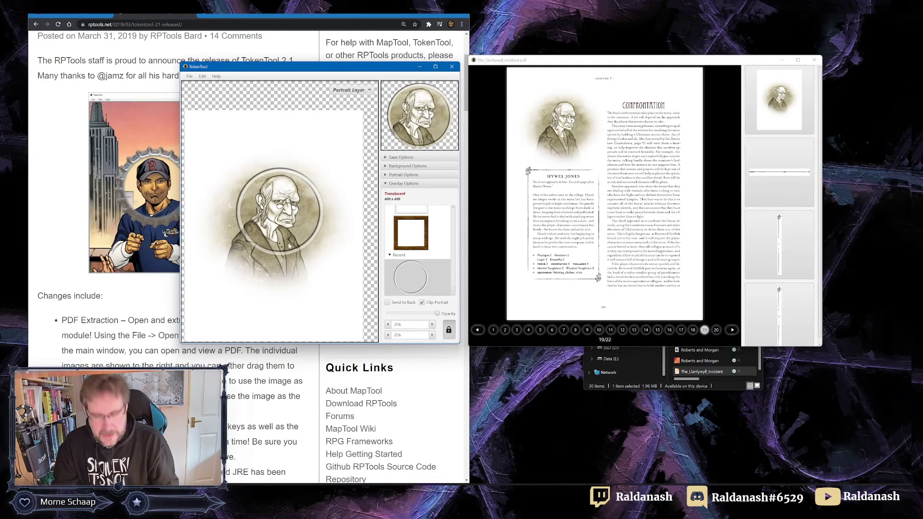
Step: Save the Hywel Jones token as Mr Jones in the Vaesen folder
key("ctrl+s")
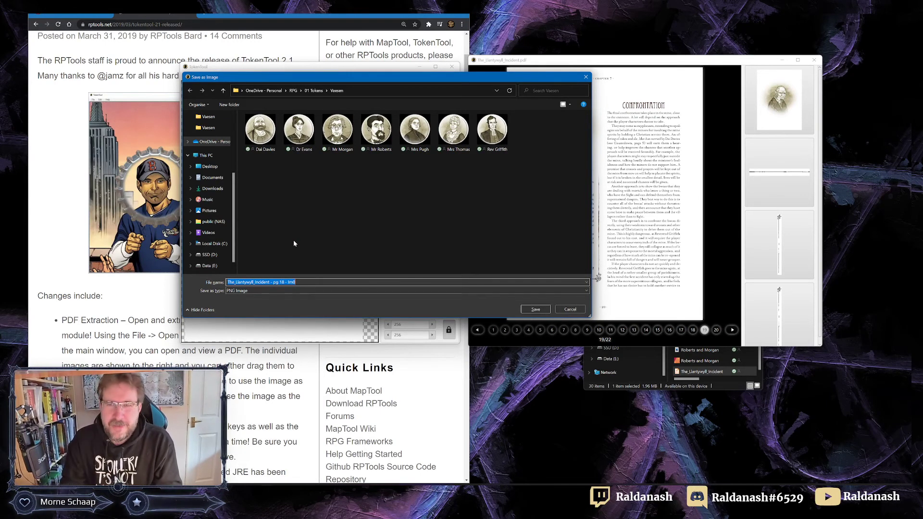
left_click_drag(390, 78, 295, 95)
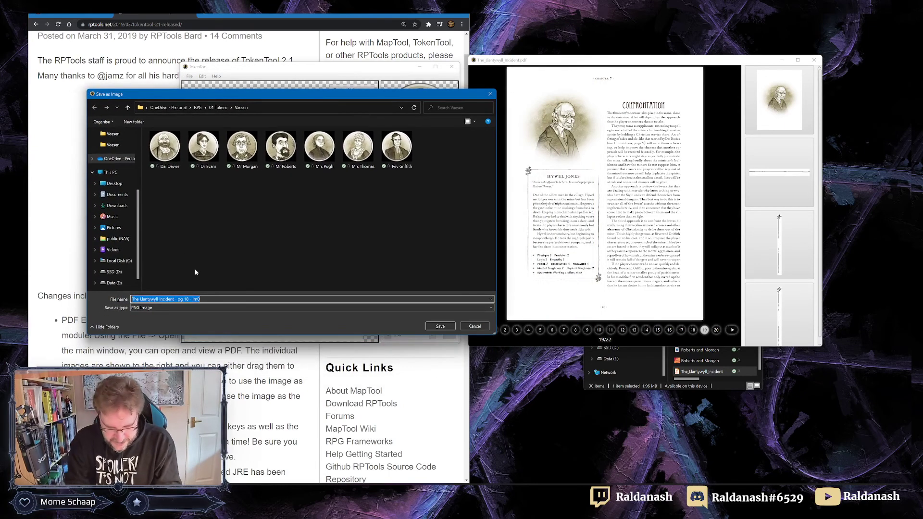
type("Mr Jones")
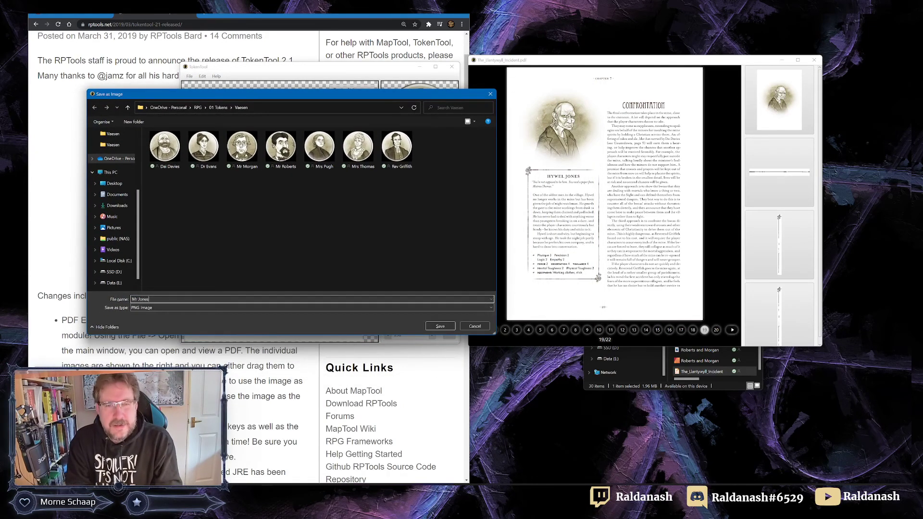
key("Return")
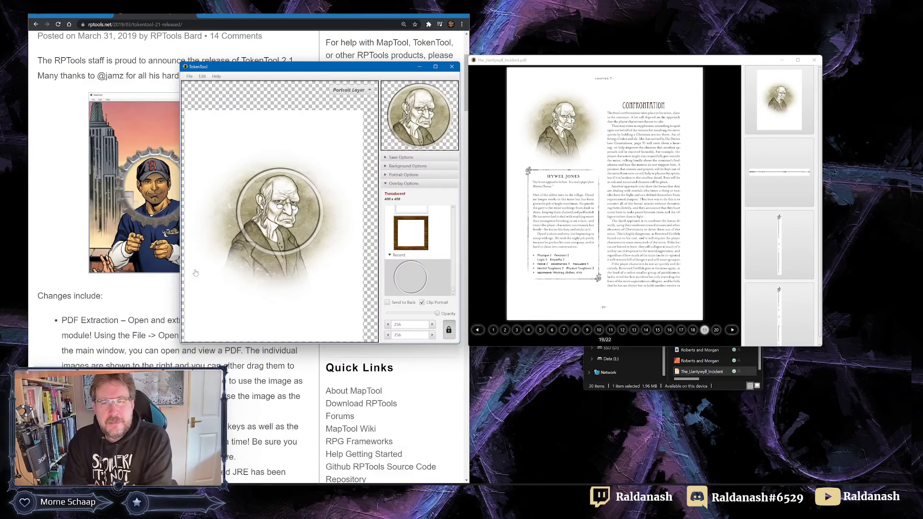
Step: Close the TokenTool window along with its PDF viewer
left_click(452, 67)
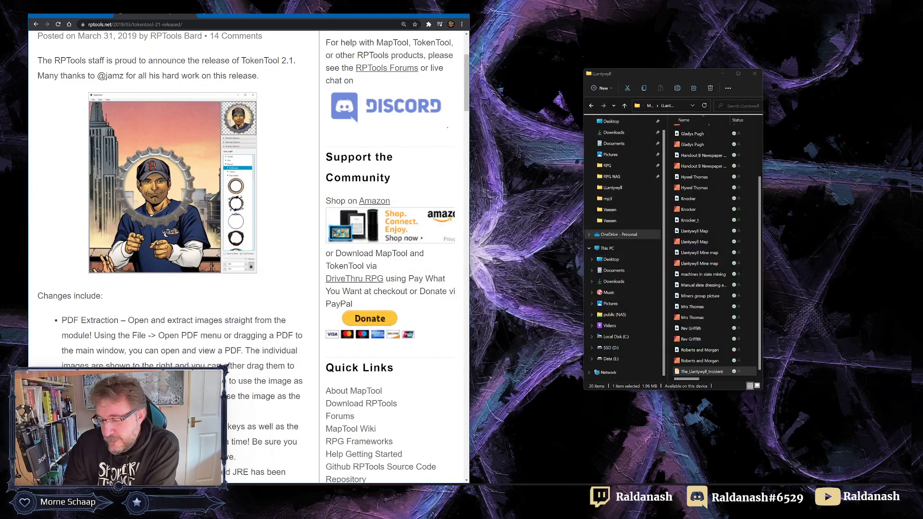